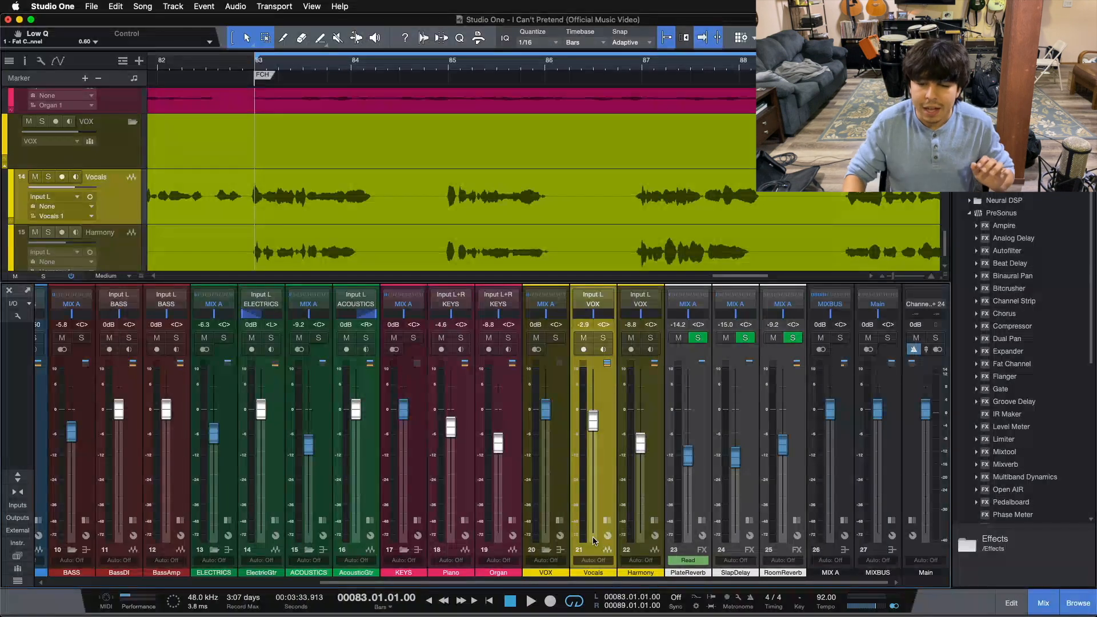
- Expand the Vocals channel to show its inserts and sends, and view its Fat Channel compressor settings
{"action": "left_click", "coordinate": [607, 521]}
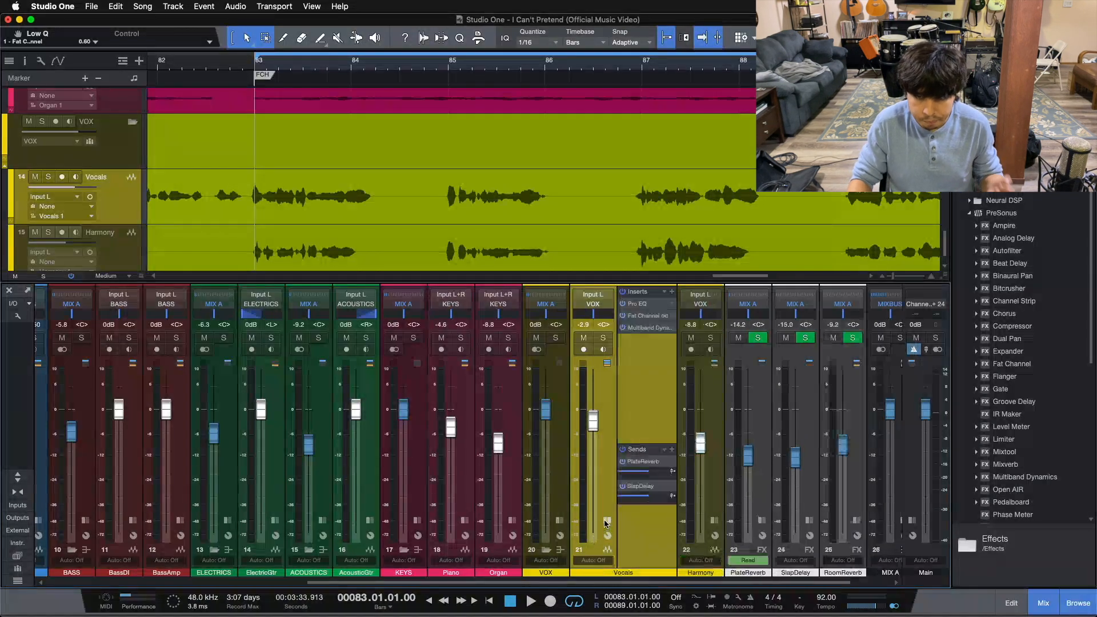
{"action": "left_click", "coordinate": [643, 316]}
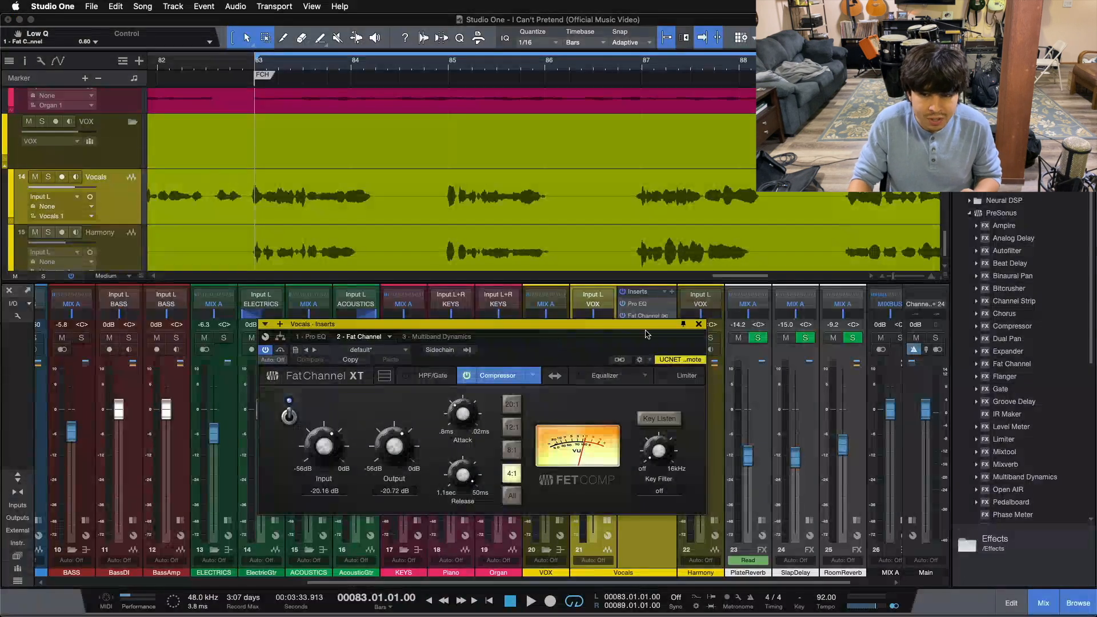
{"action": "left_click", "coordinate": [698, 324]}
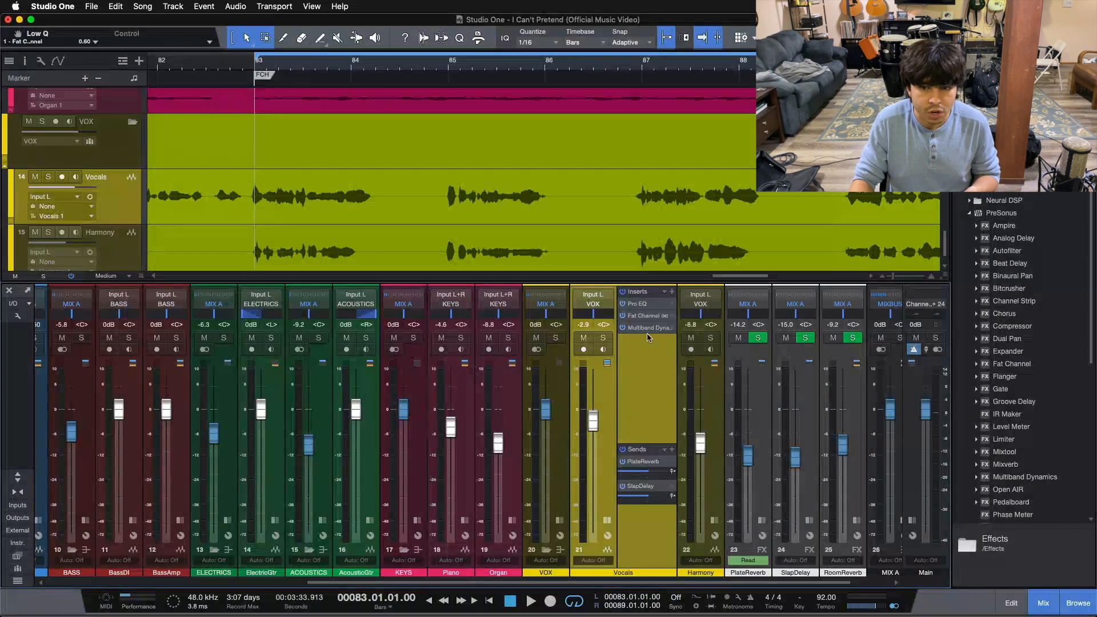
{"action": "left_click", "coordinate": [644, 317]}
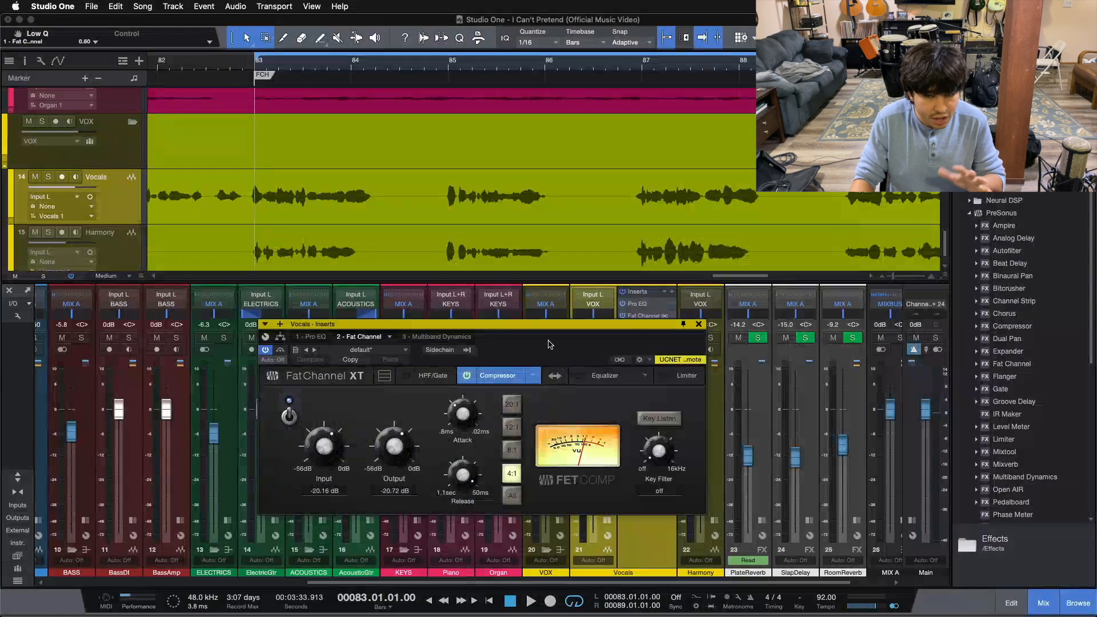
{"action": "left_click", "coordinate": [699, 324]}
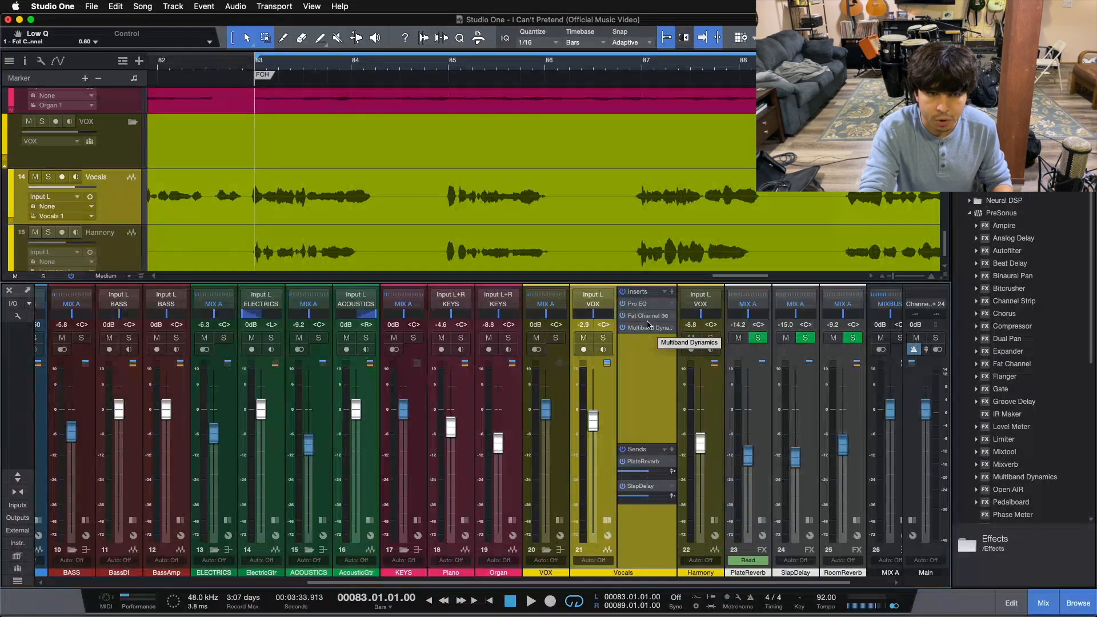
- Play the song from bar 83, solo the Vocals channel and bypass all of its sends
{"action": "key", "text": "space"}
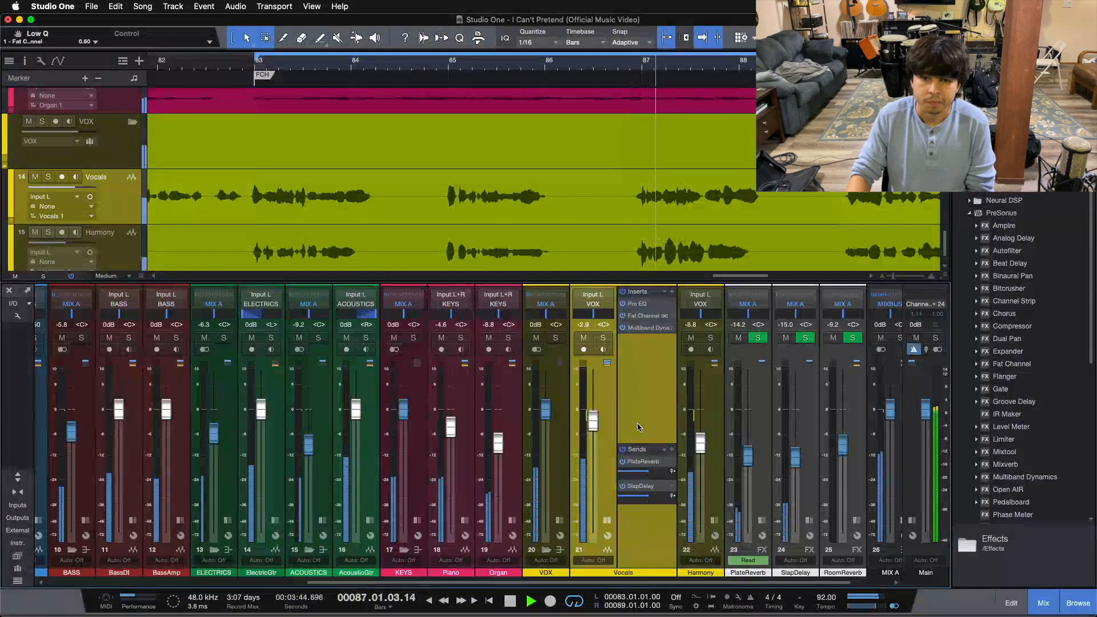
{"action": "left_click", "coordinate": [606, 339]}
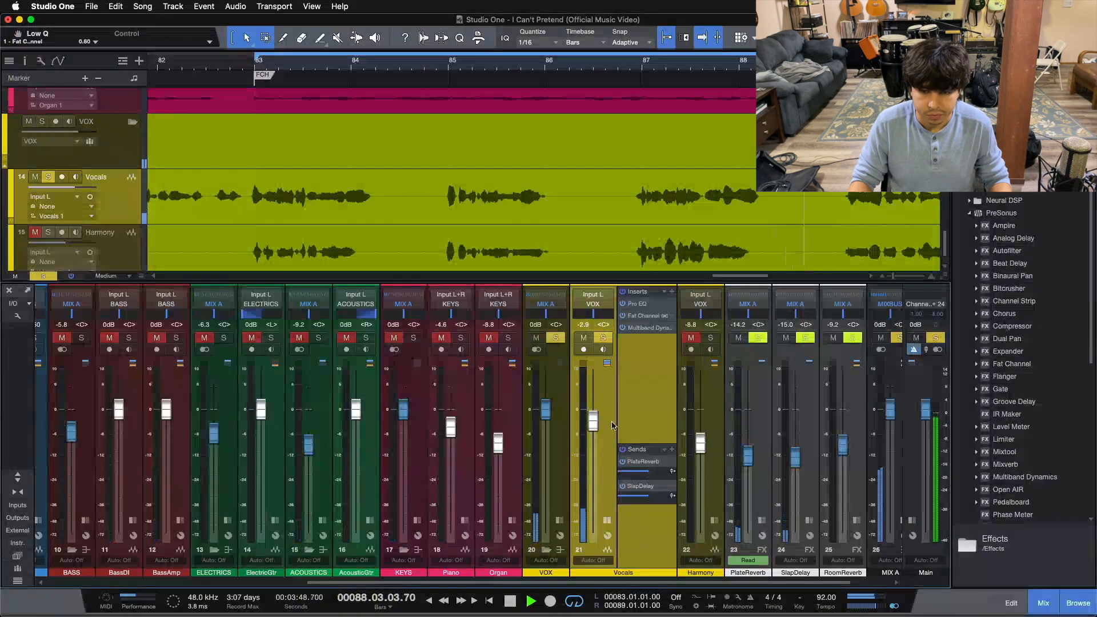
{"action": "left_click", "coordinate": [623, 450]}
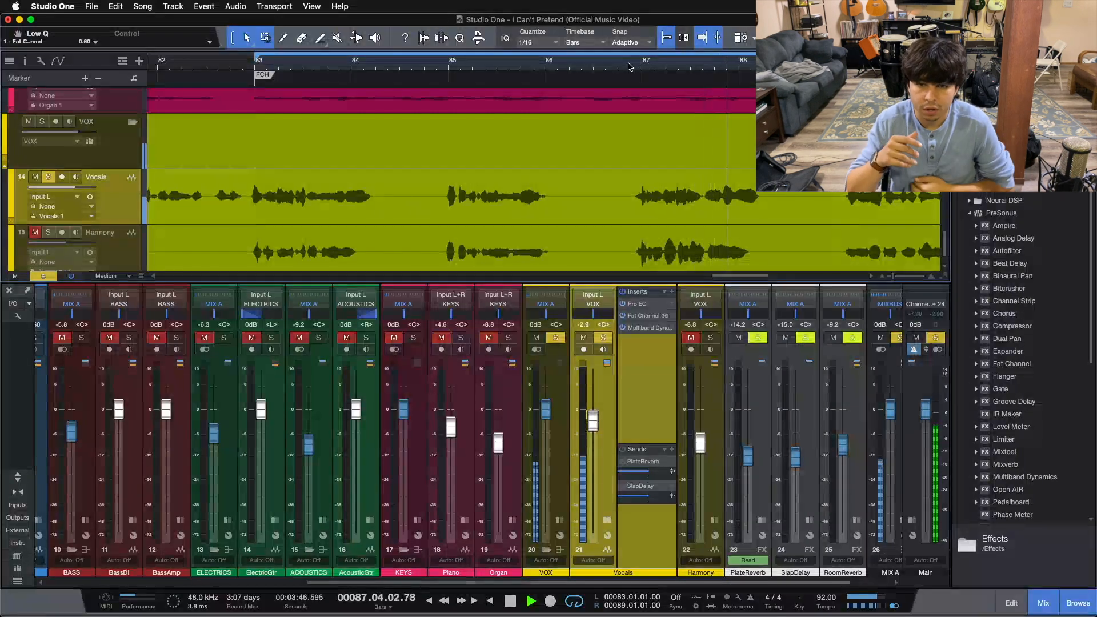
{"action": "key", "text": "space"}
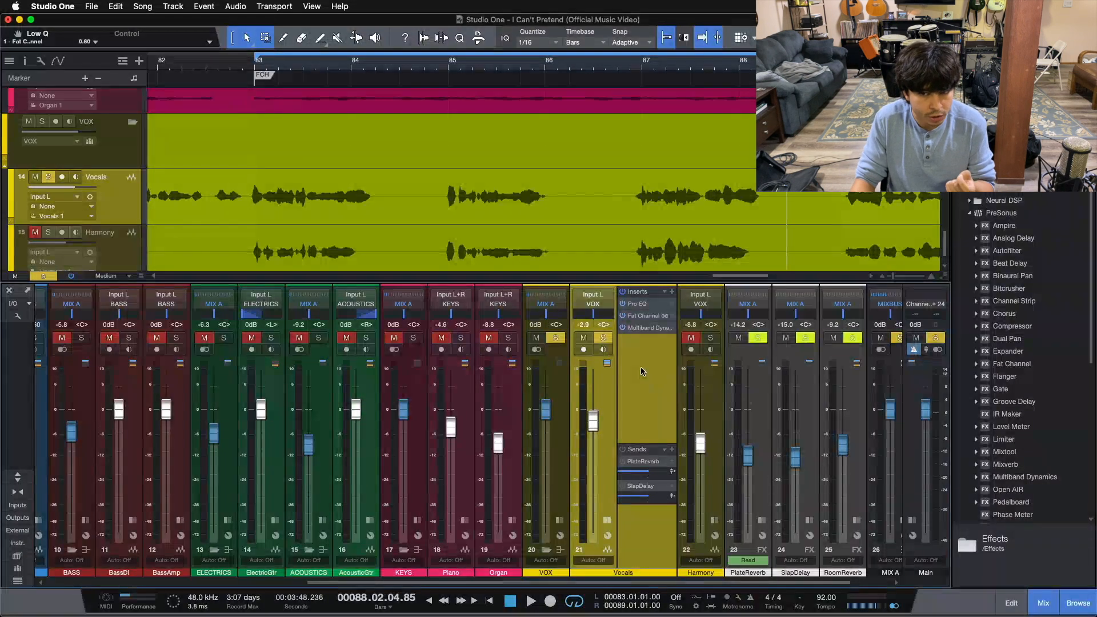
- Open the Fat Channel insert on Vocals and move its window clear of the Vocals channel's insert list
{"action": "left_click", "coordinate": [645, 321]}
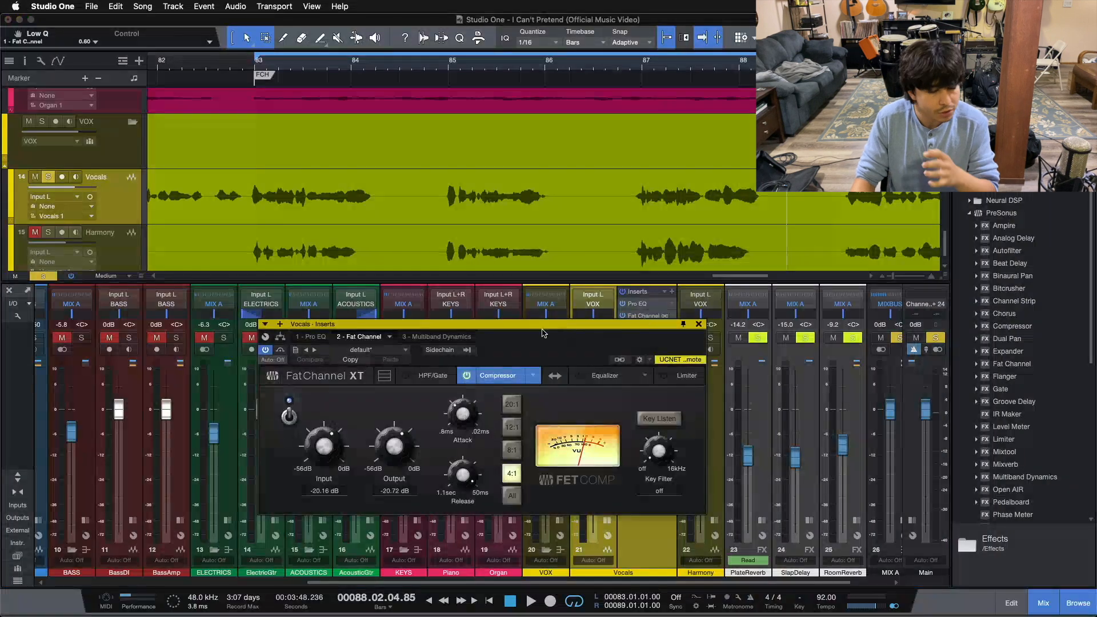
{"action": "left_click_drag", "start_coordinate": [577, 345], "coordinate": [588, 348]}
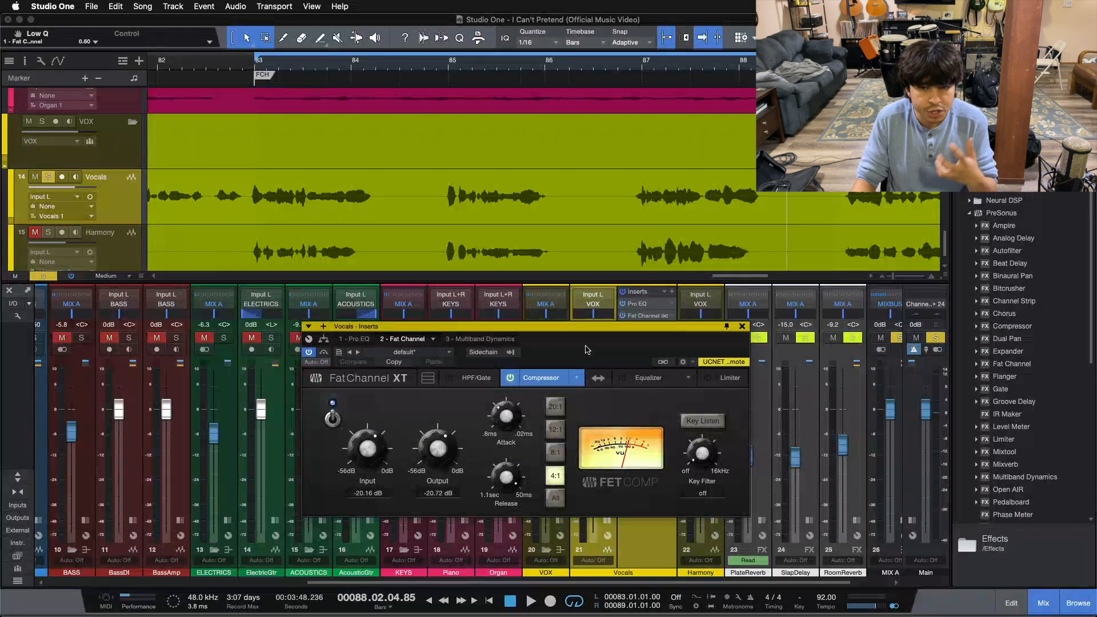
{"action": "left_click_drag", "start_coordinate": [585, 349], "coordinate": [675, 379]}
- Play the soloed vocals from bar 83 and compare them with the FET compressor on and off
{"action": "left_click", "coordinate": [418, 451]}
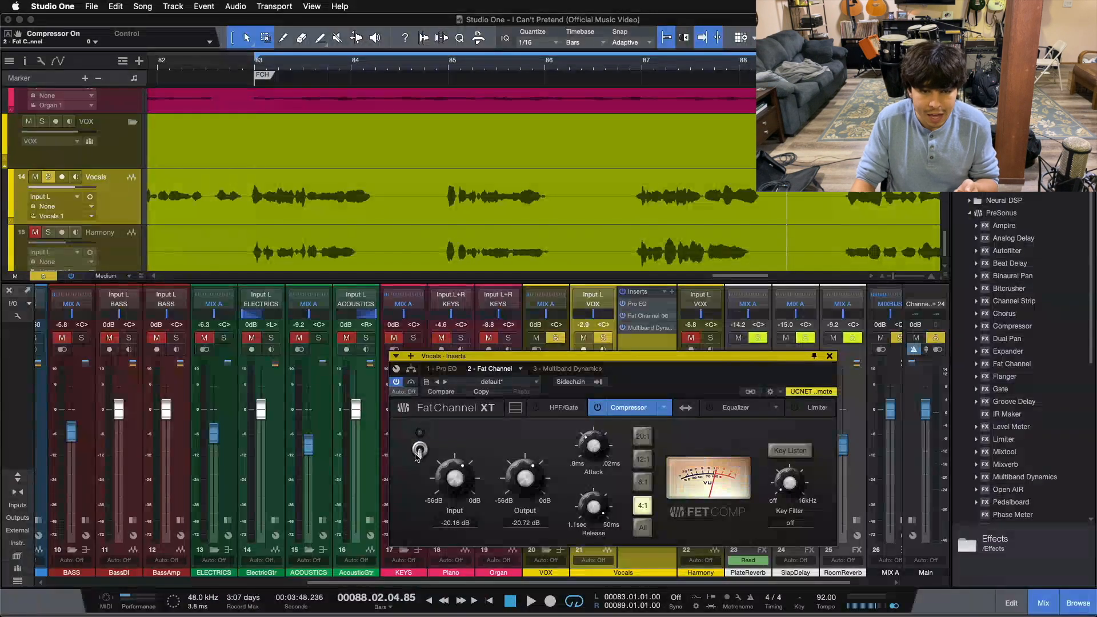
{"action": "left_click", "coordinate": [419, 451]}
{"action": "key", "text": "space"}
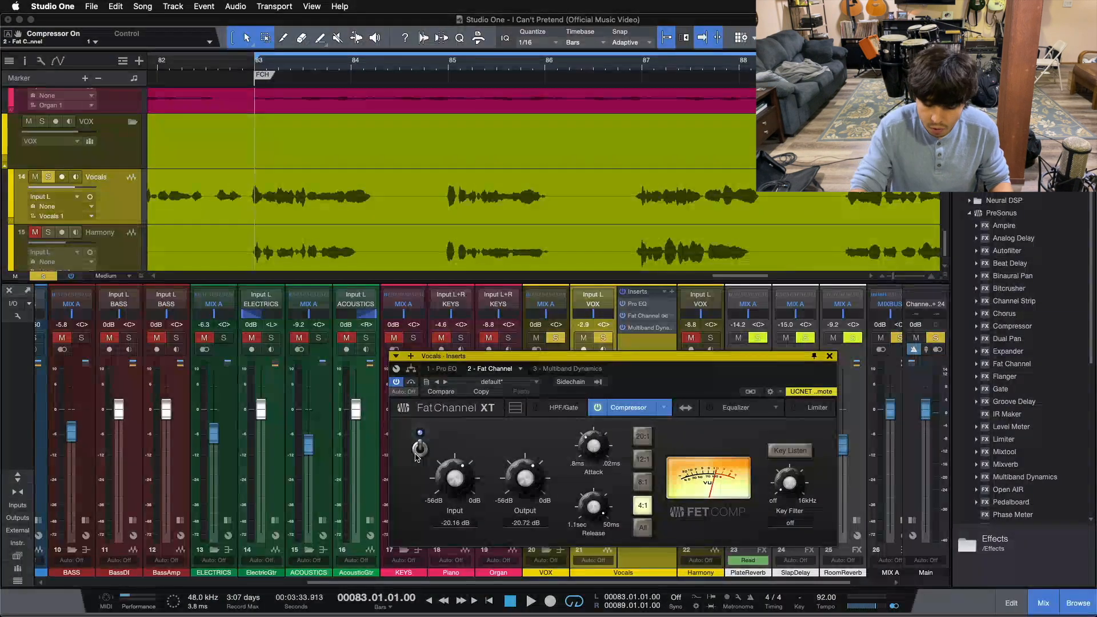
{"action": "key", "text": "space"}
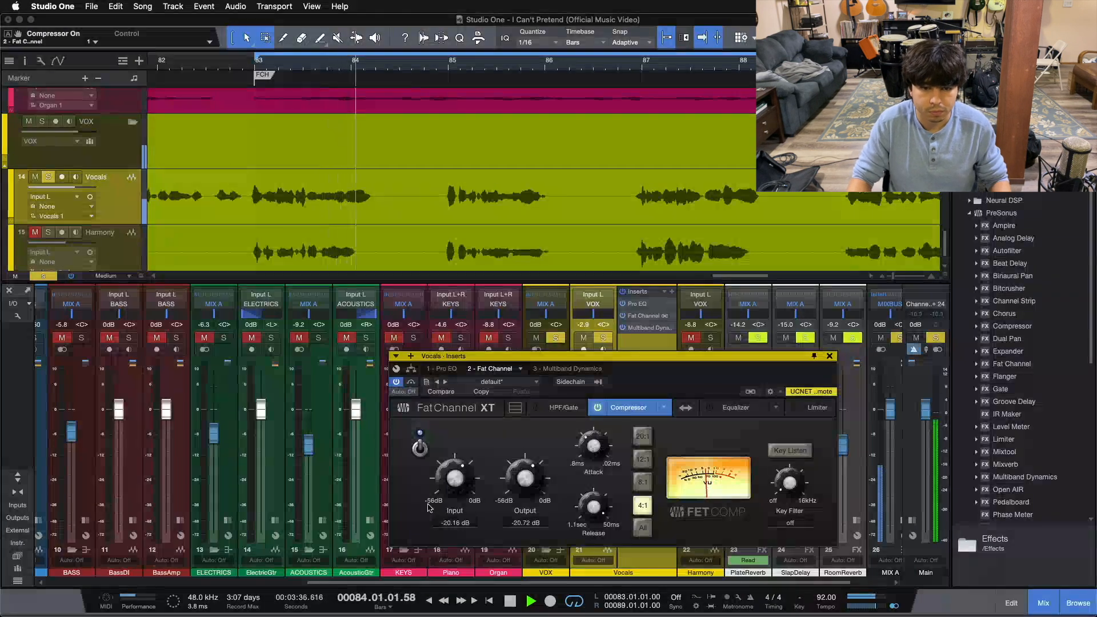
{"action": "left_click", "coordinate": [418, 448]}
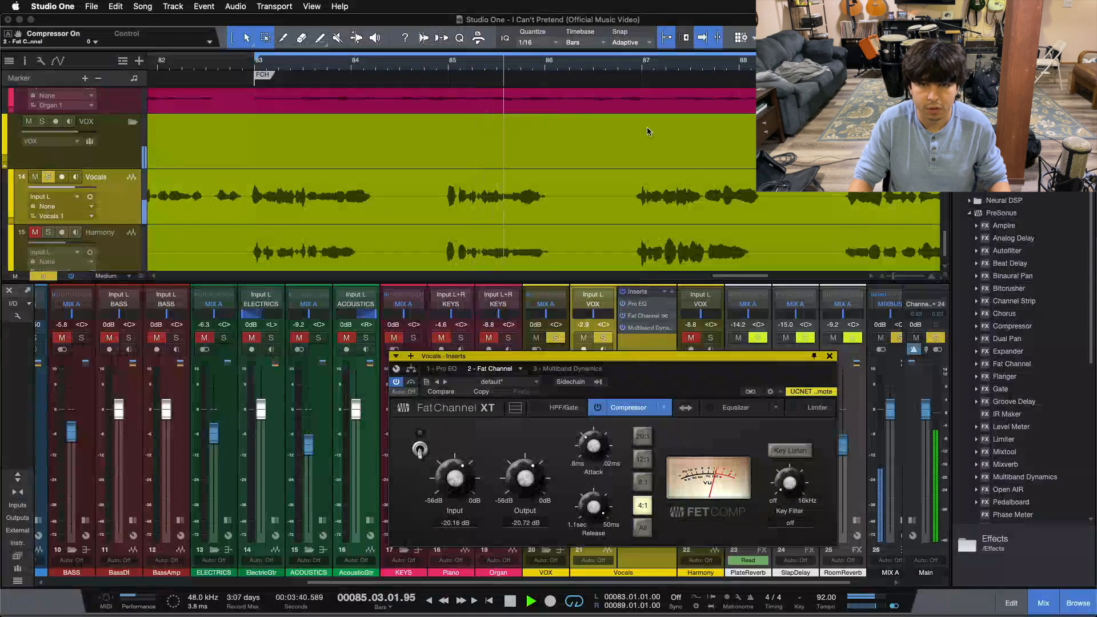
{"action": "left_click", "coordinate": [419, 448]}
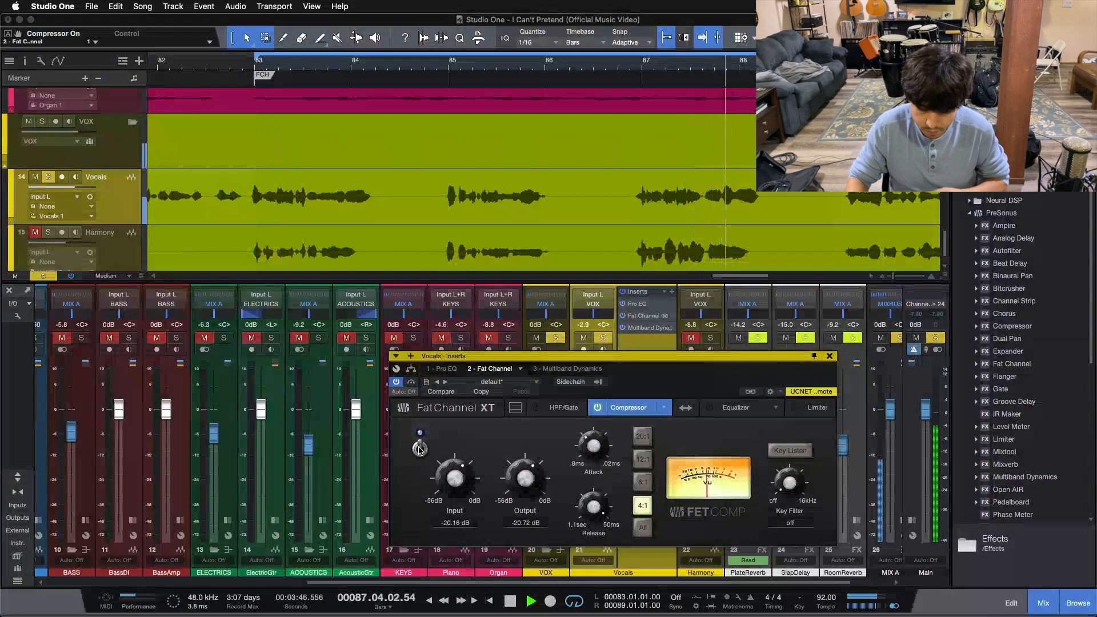
{"action": "key", "text": "space"}
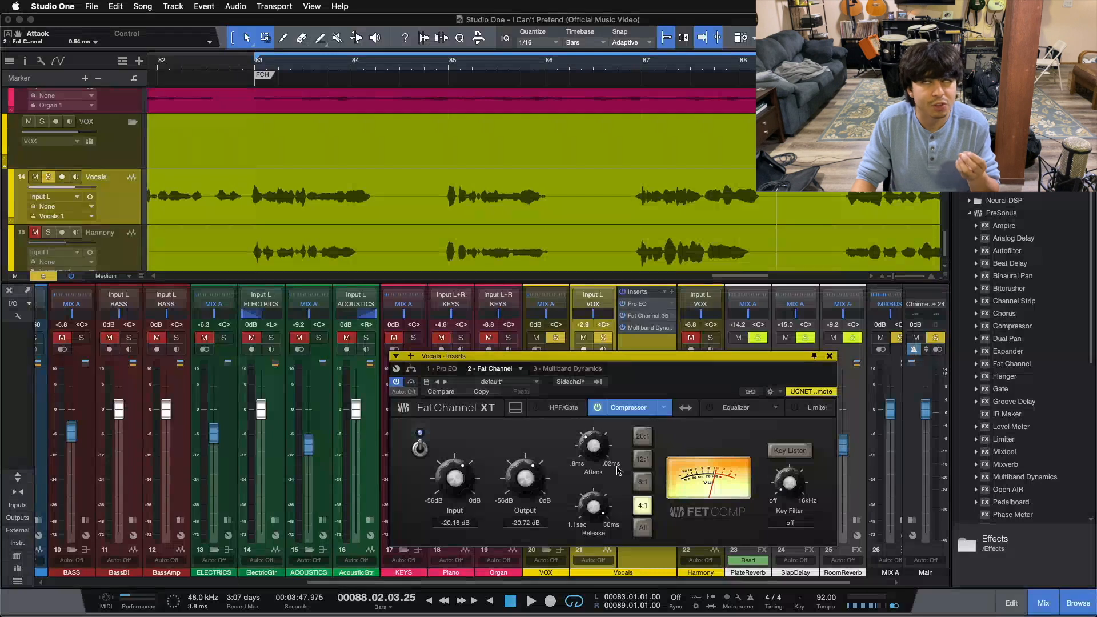
{"action": "left_click_drag", "start_coordinate": [597, 447], "coordinate": [599, 448]}
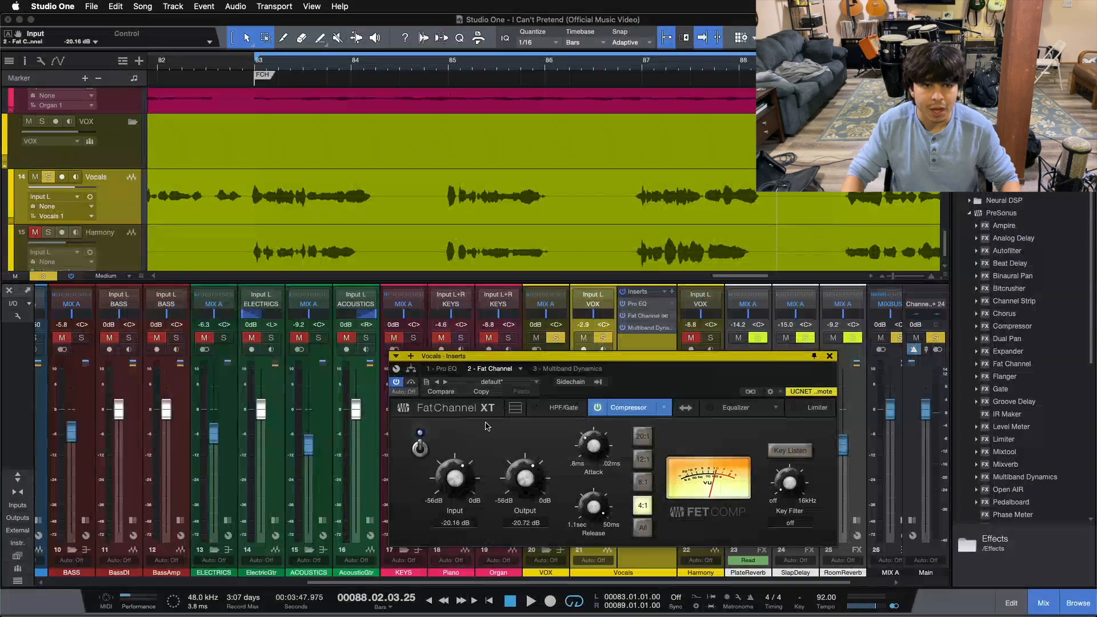
{"action": "left_click", "coordinate": [421, 449]}
{"action": "key", "text": "space"}
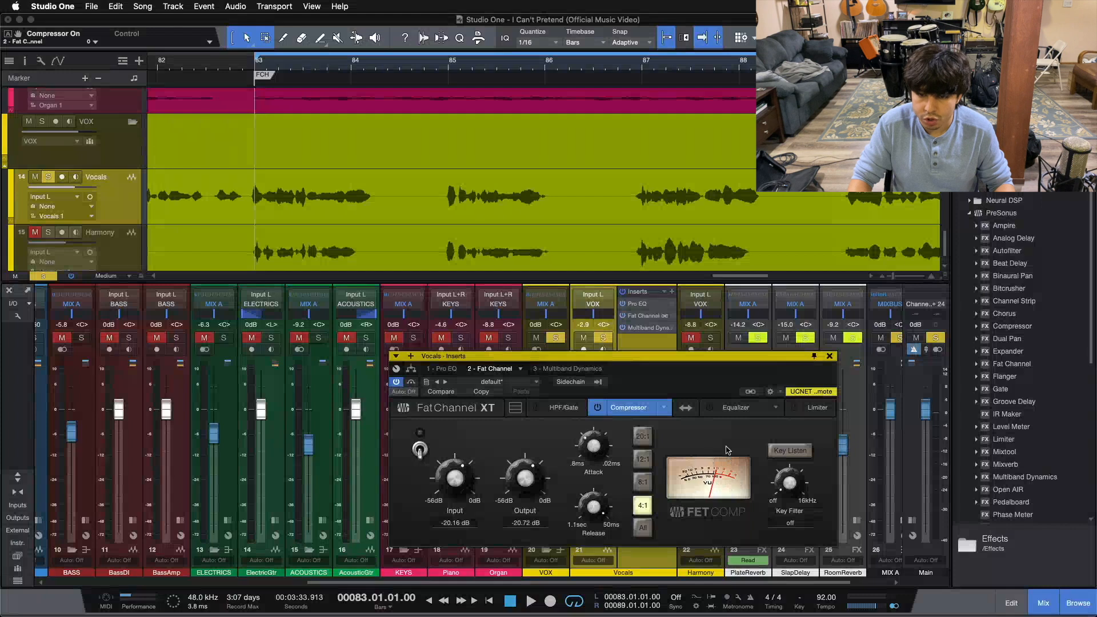
{"action": "left_click", "coordinate": [419, 448]}
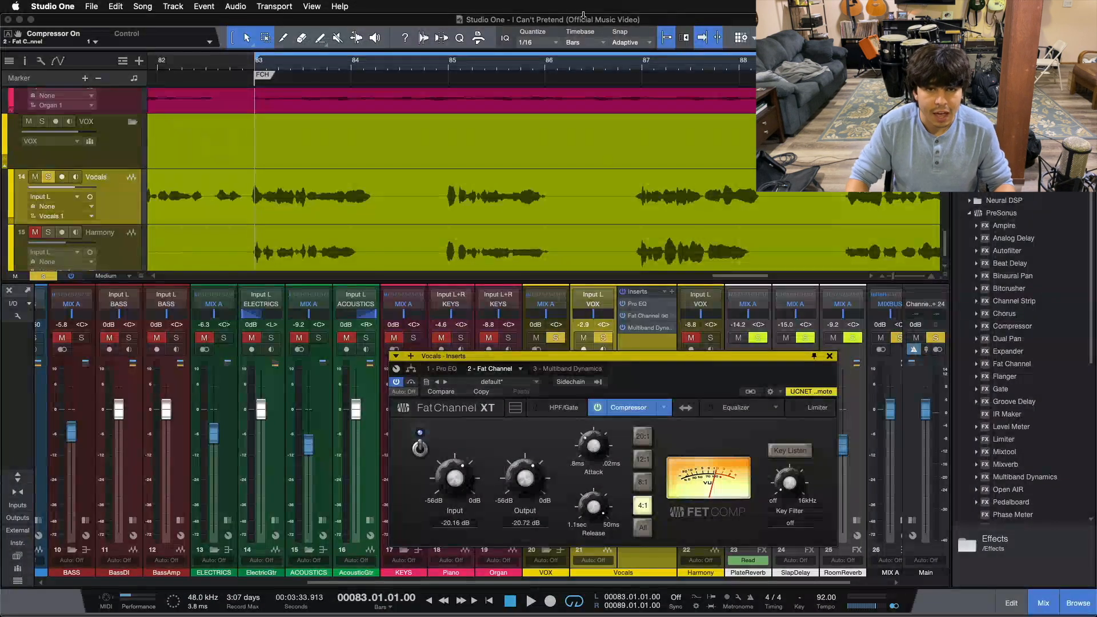
- Set the loop range from 84.04.04.00 to 86.01.03.00 and compare the looped vocal phrase with the compressor on and off
{"action": "left_click_drag", "start_coordinate": [327, 66], "coordinate": [219, 78]}
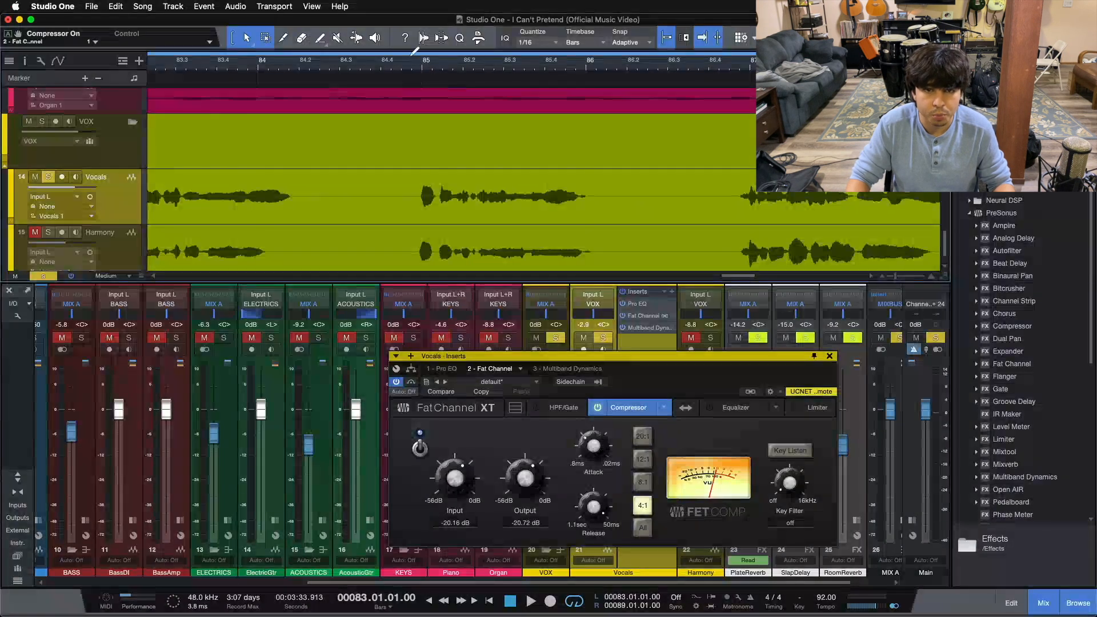
{"action": "left_click_drag", "start_coordinate": [414, 53], "coordinate": [605, 54]}
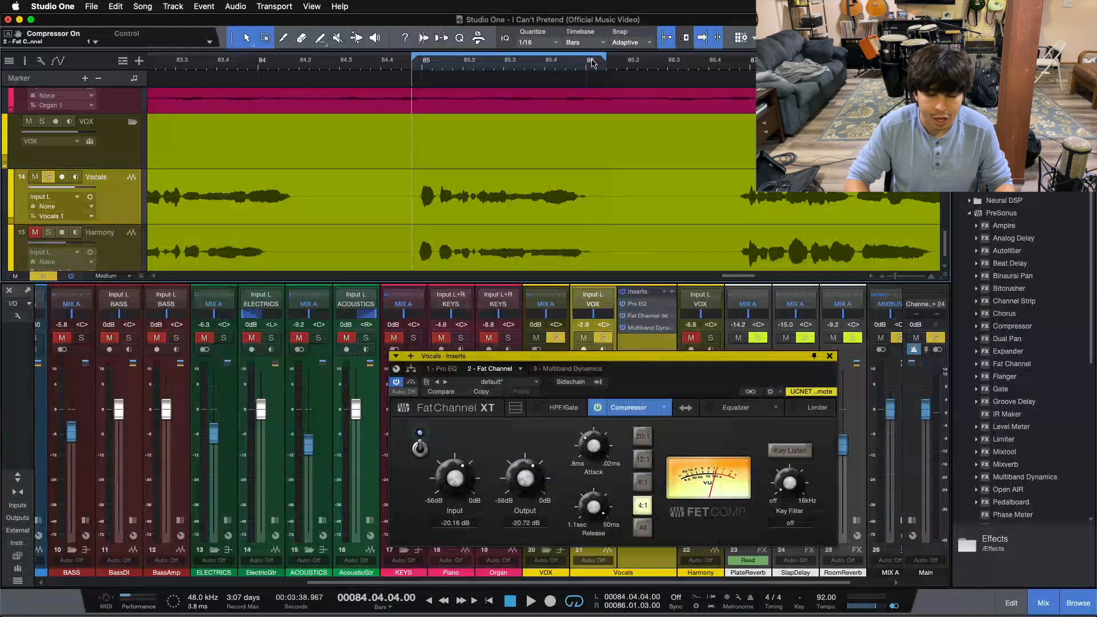
{"action": "key", "text": "space"}
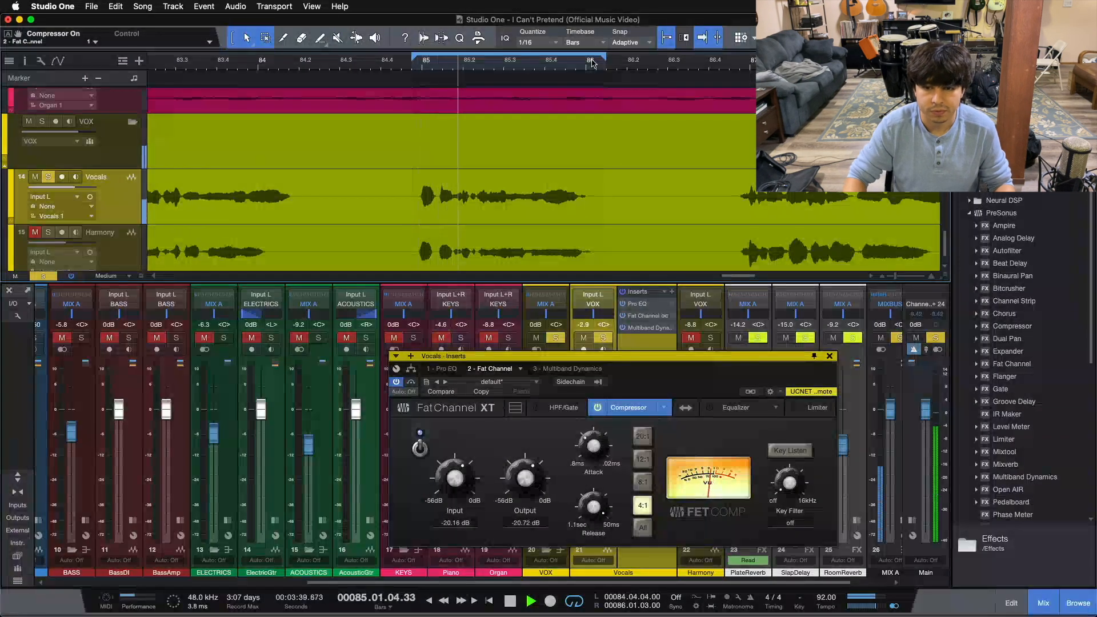
{"action": "left_click", "coordinate": [420, 449]}
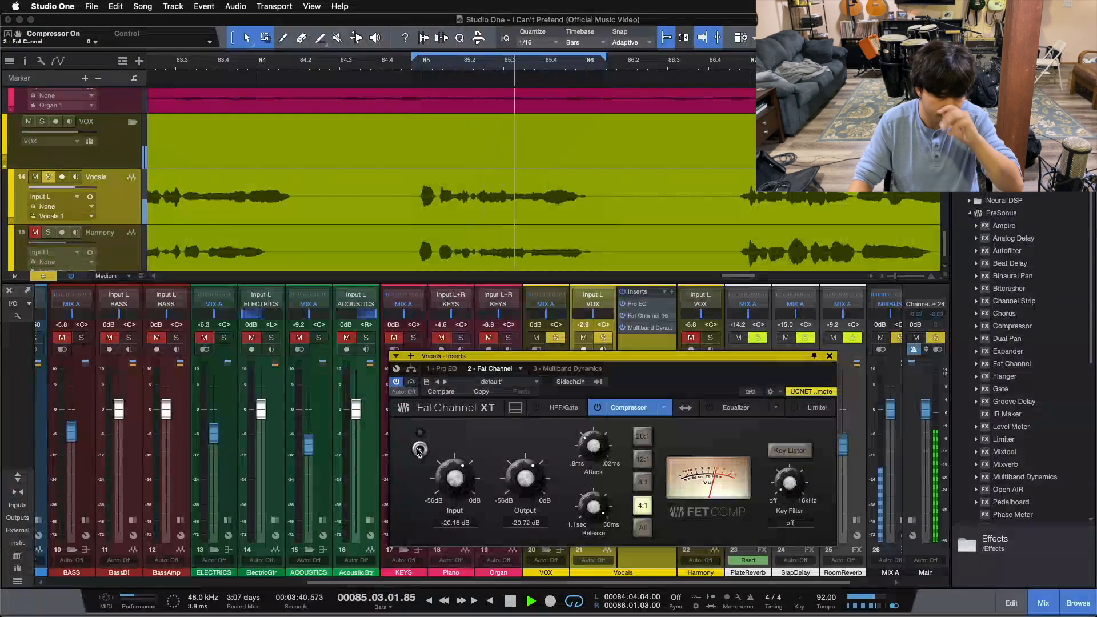
{"action": "left_click", "coordinate": [419, 449]}
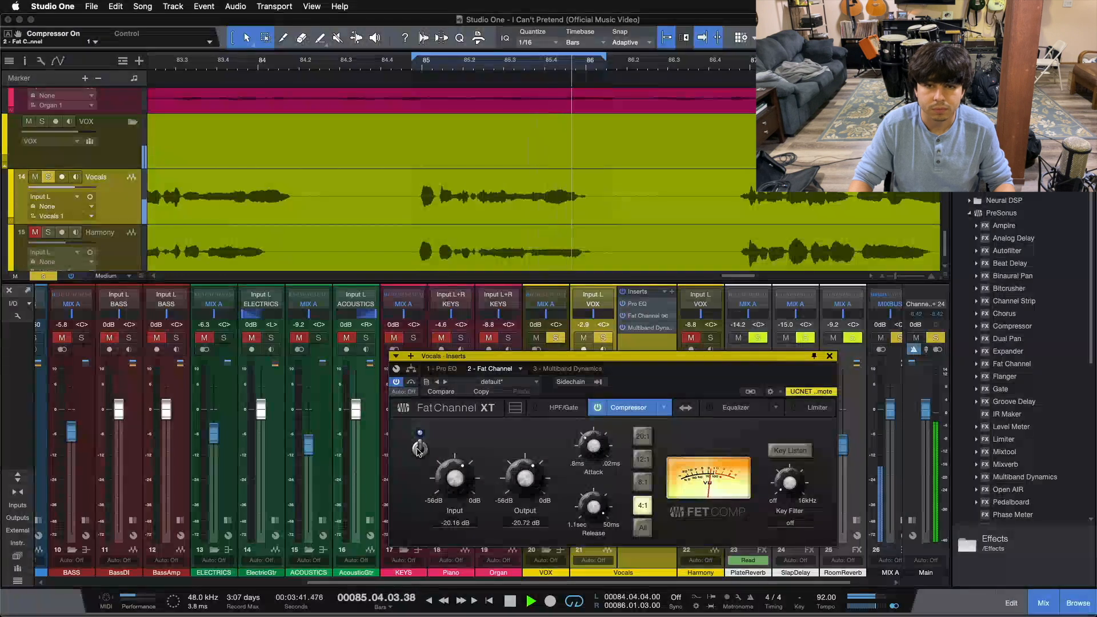
{"action": "left_click", "coordinate": [419, 449]}
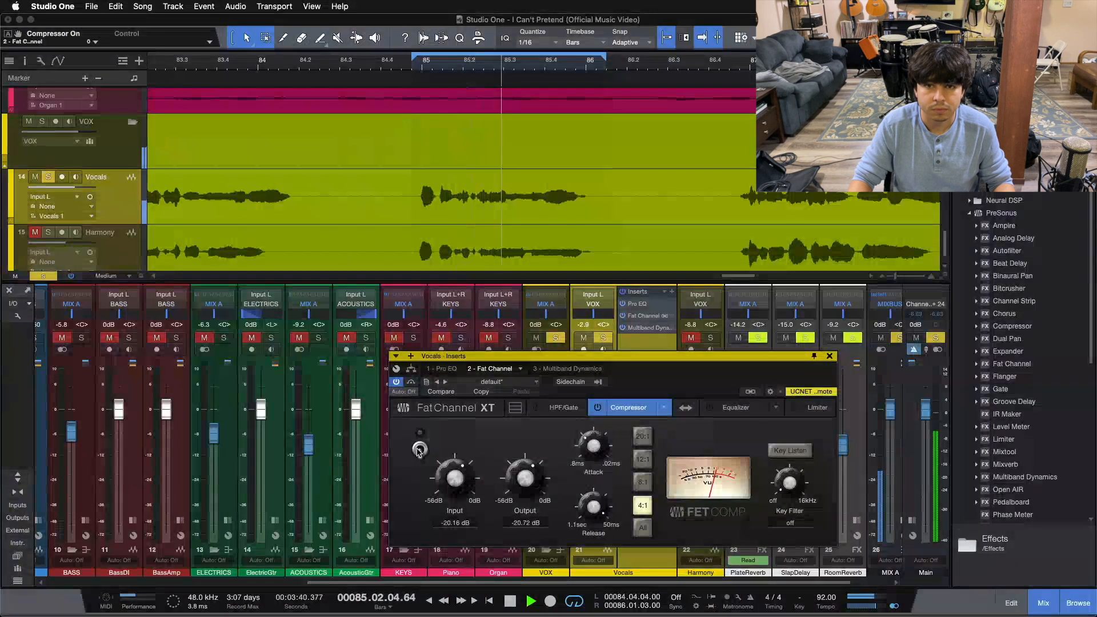
{"action": "left_click", "coordinate": [419, 449]}
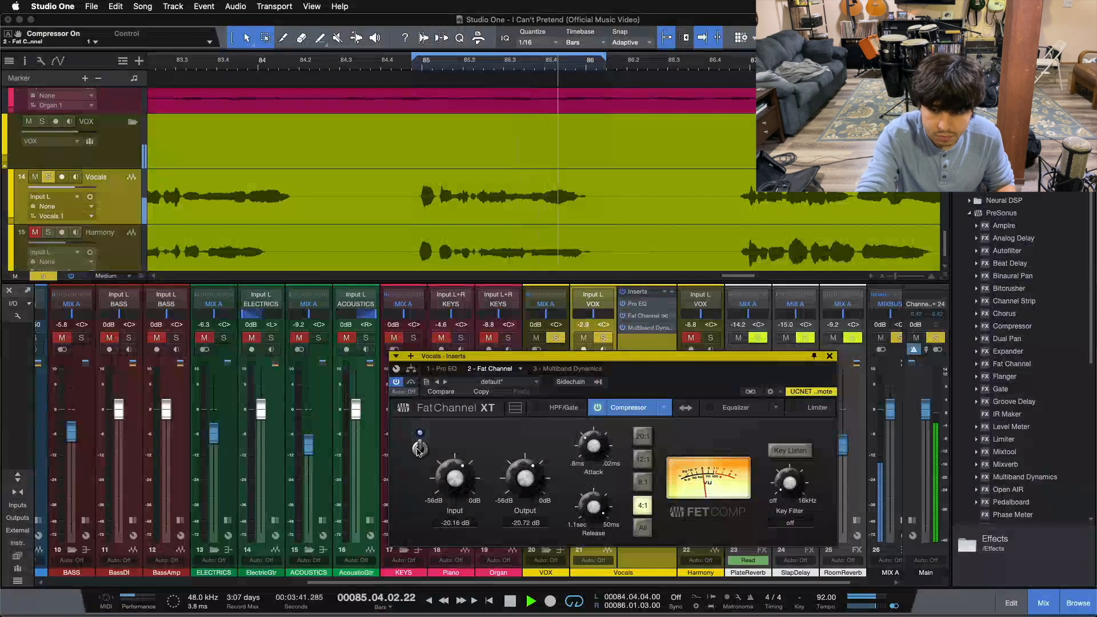
{"action": "key", "text": "space"}
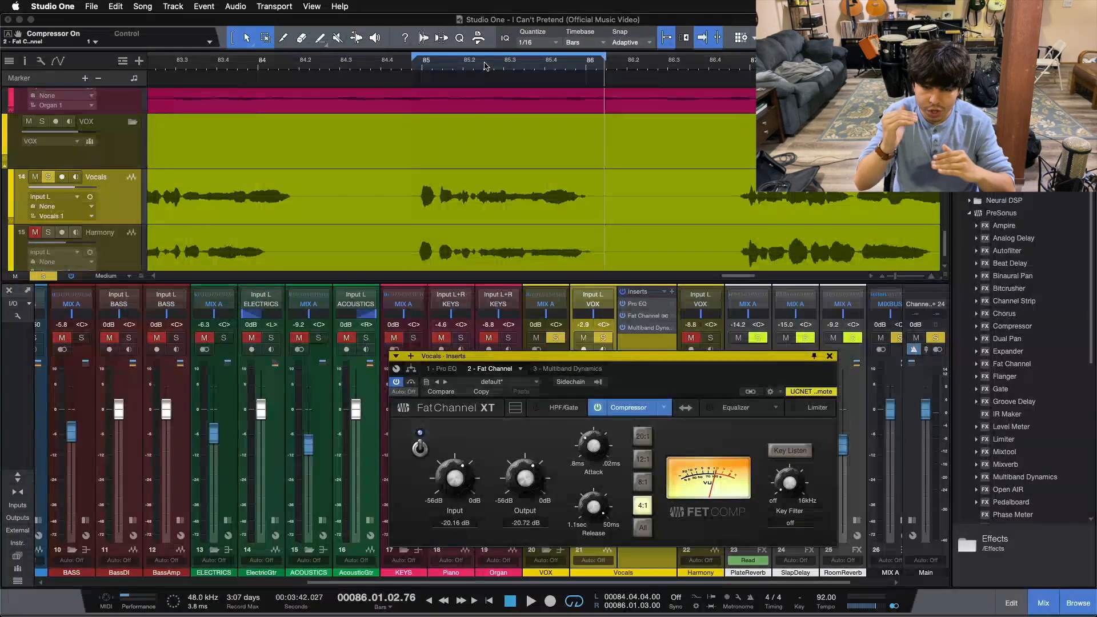
{"action": "left_click_drag", "start_coordinate": [485, 63], "coordinate": [512, 38]}
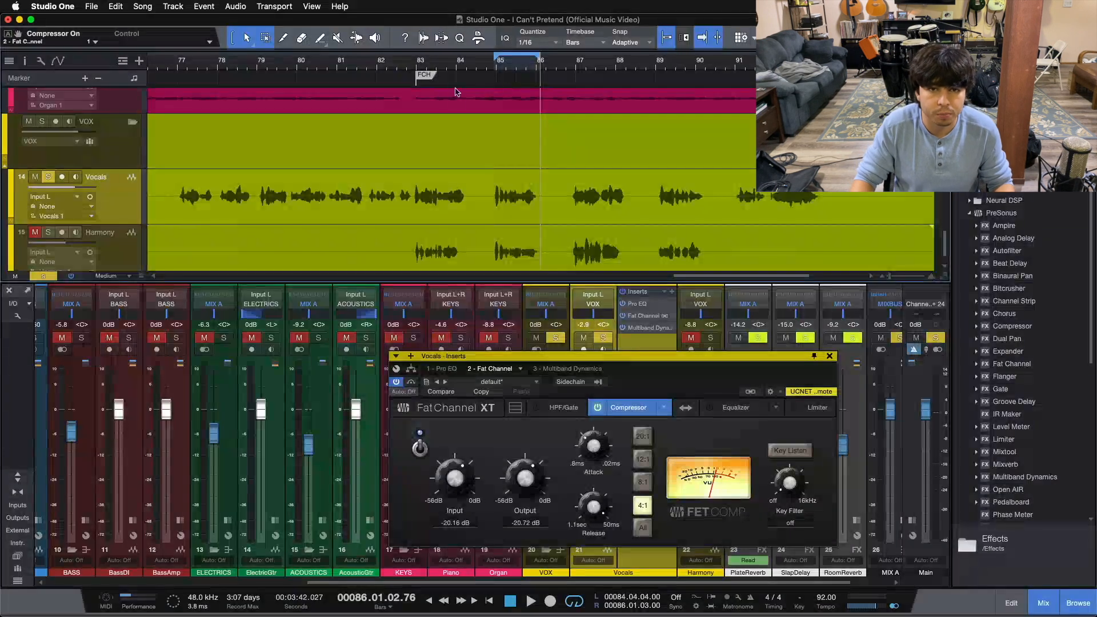
{"action": "left_click_drag", "start_coordinate": [457, 69], "coordinate": [537, 12]}
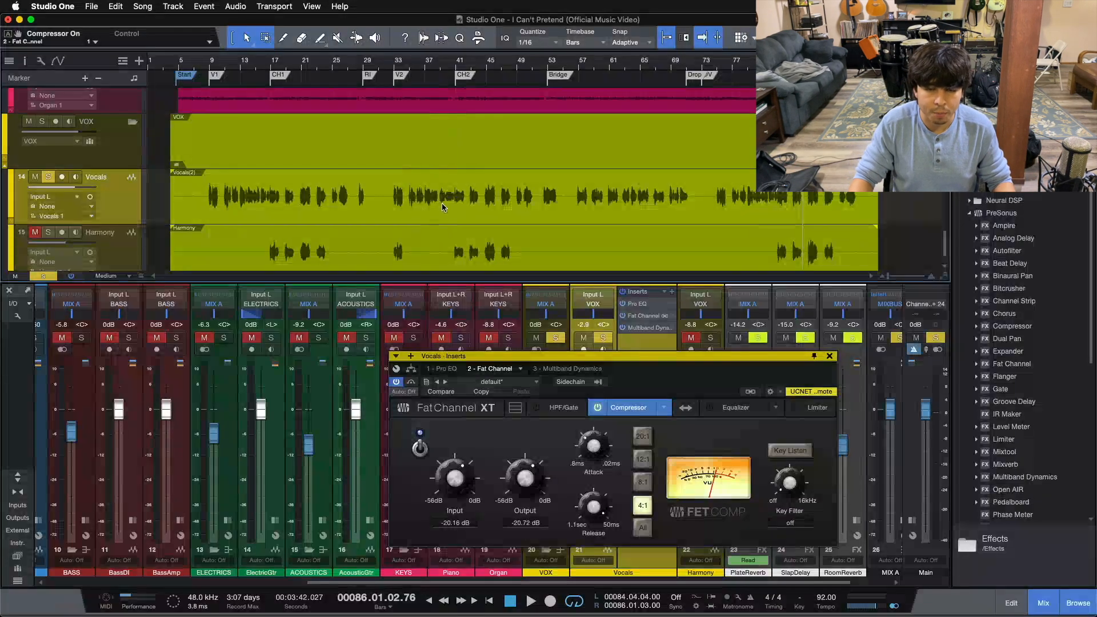
{"action": "left_click_drag", "start_coordinate": [798, 60], "coordinate": [538, 127]}
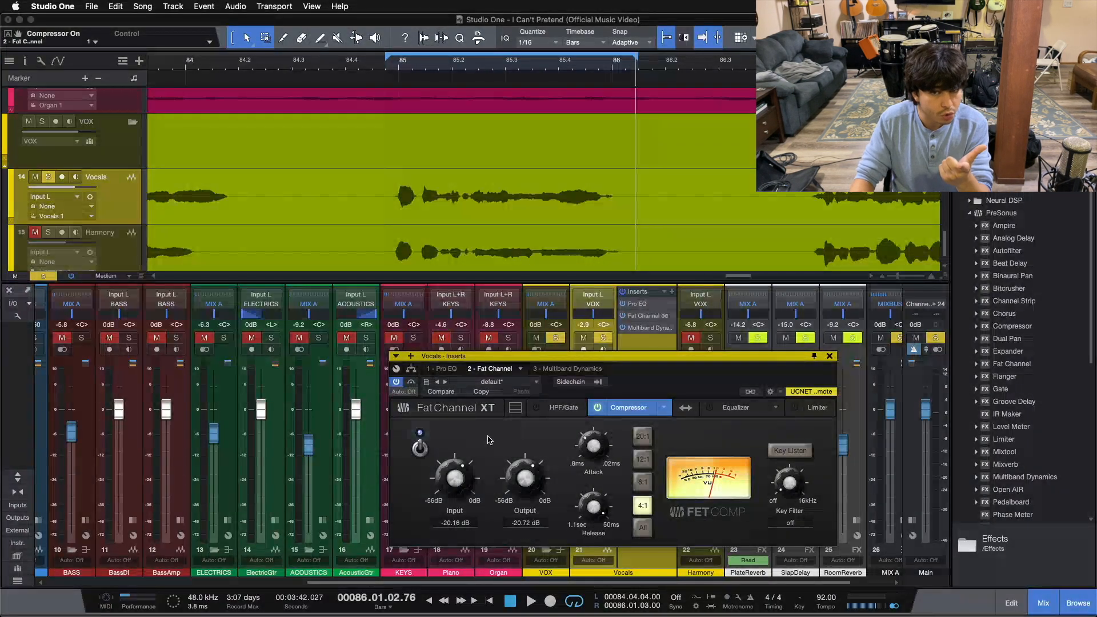
- Replay the looped solo vocal phrase with the FET compressor off and compare it with the compressor switched on and off
{"action": "left_click", "coordinate": [421, 448]}
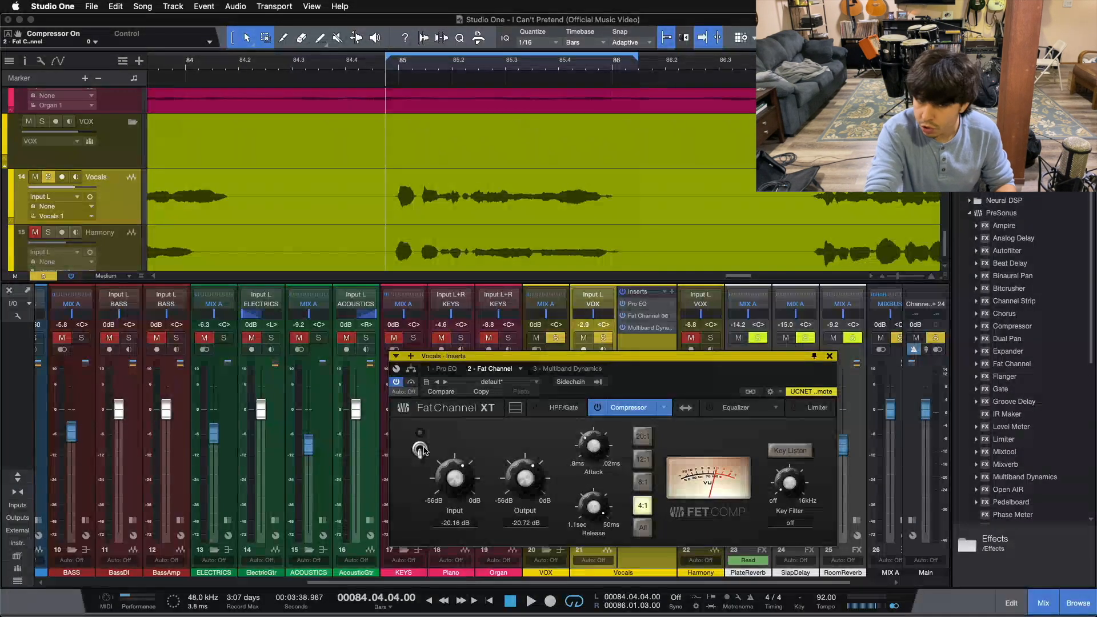
{"action": "key", "text": "space"}
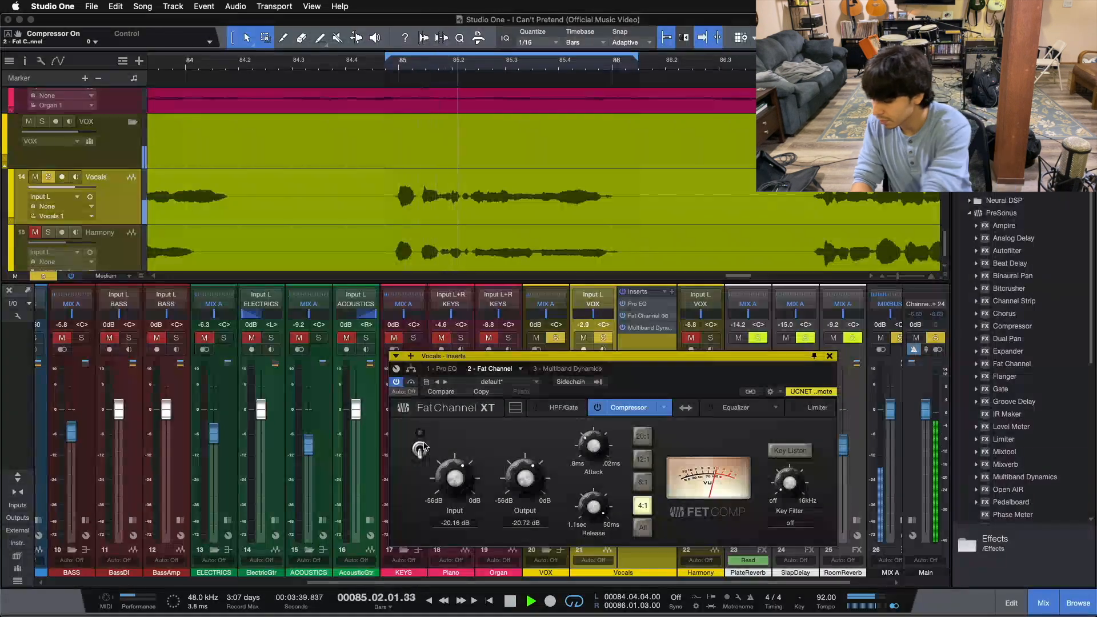
{"action": "left_click", "coordinate": [422, 448]}
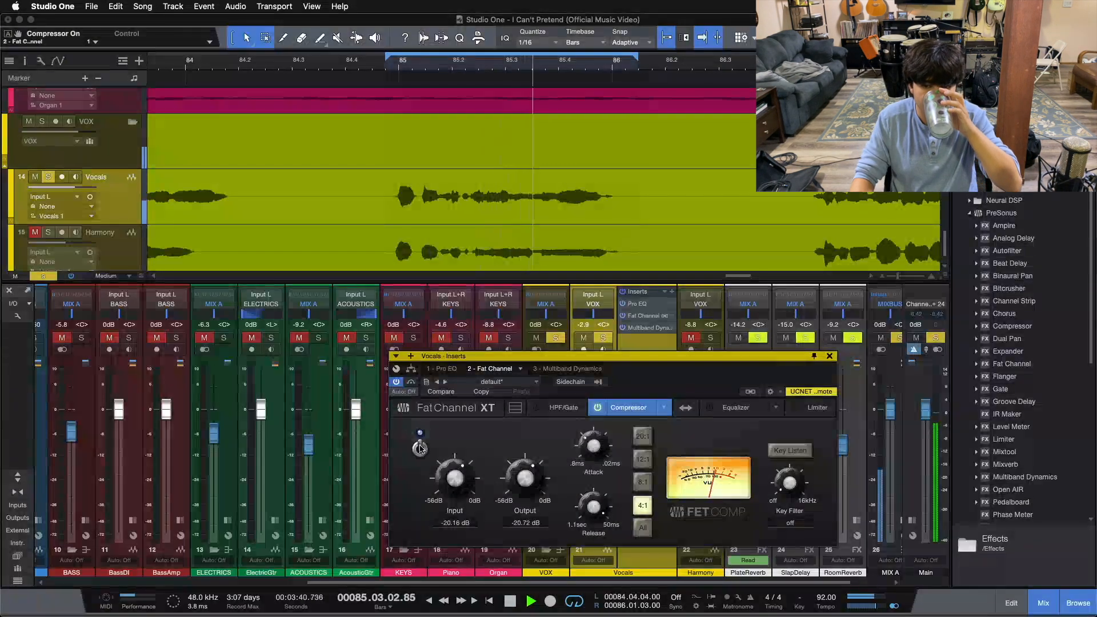
{"action": "left_click", "coordinate": [420, 448]}
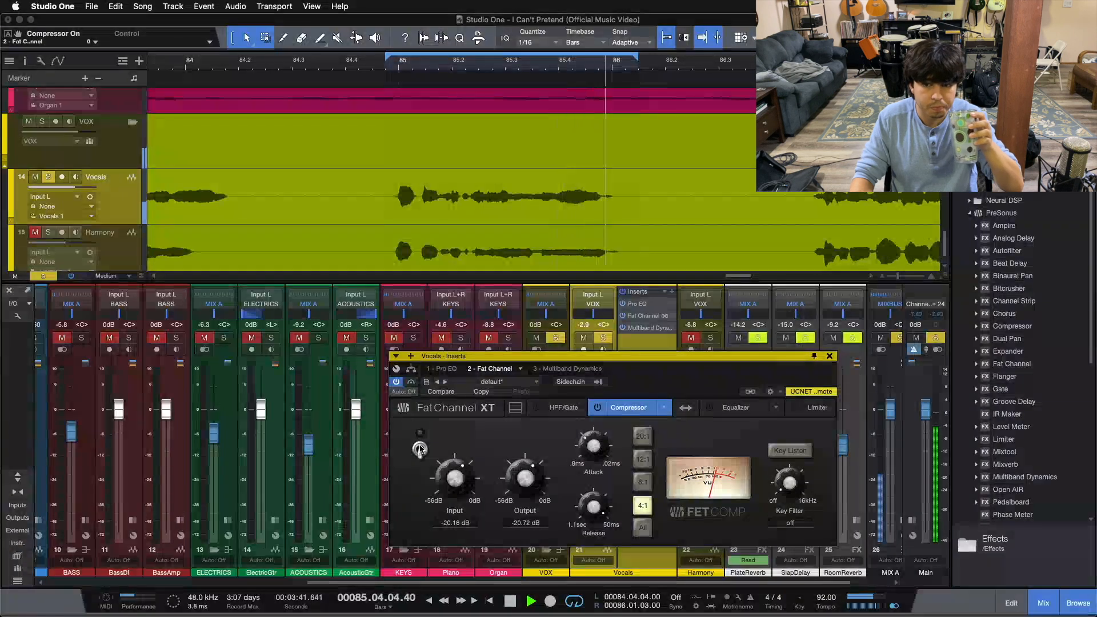
{"action": "left_click", "coordinate": [420, 448]}
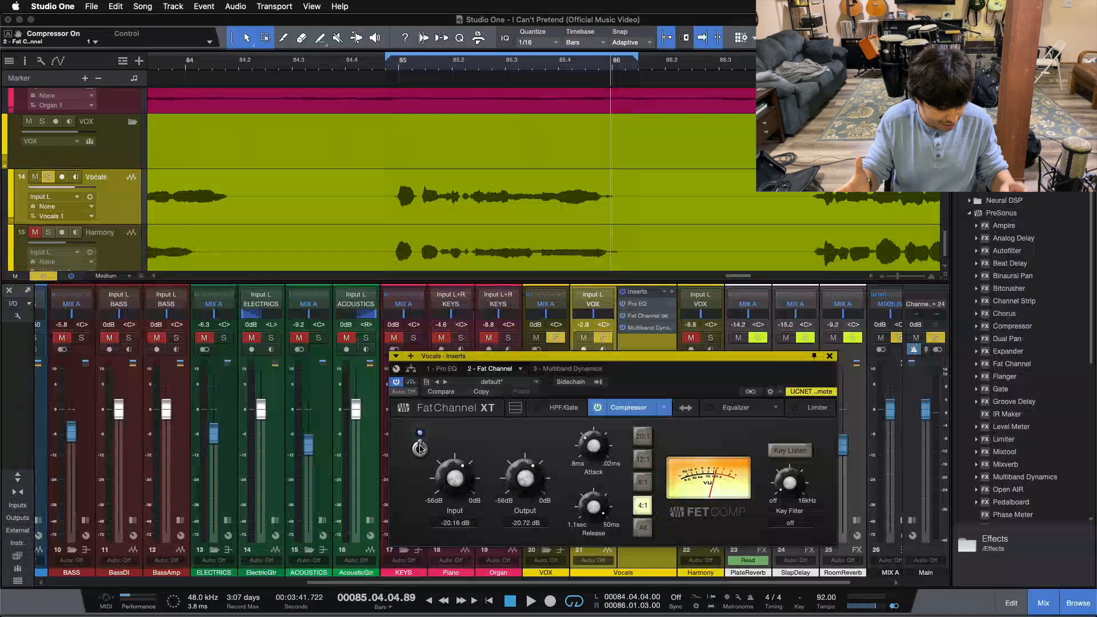
- Unsolo the Vocals channel and set the loop range from 83.01.01.00 to 89.01.01.00
{"action": "key", "text": "s"}
{"action": "left_click_drag", "start_coordinate": [366, 66], "coordinate": [371, 53]}
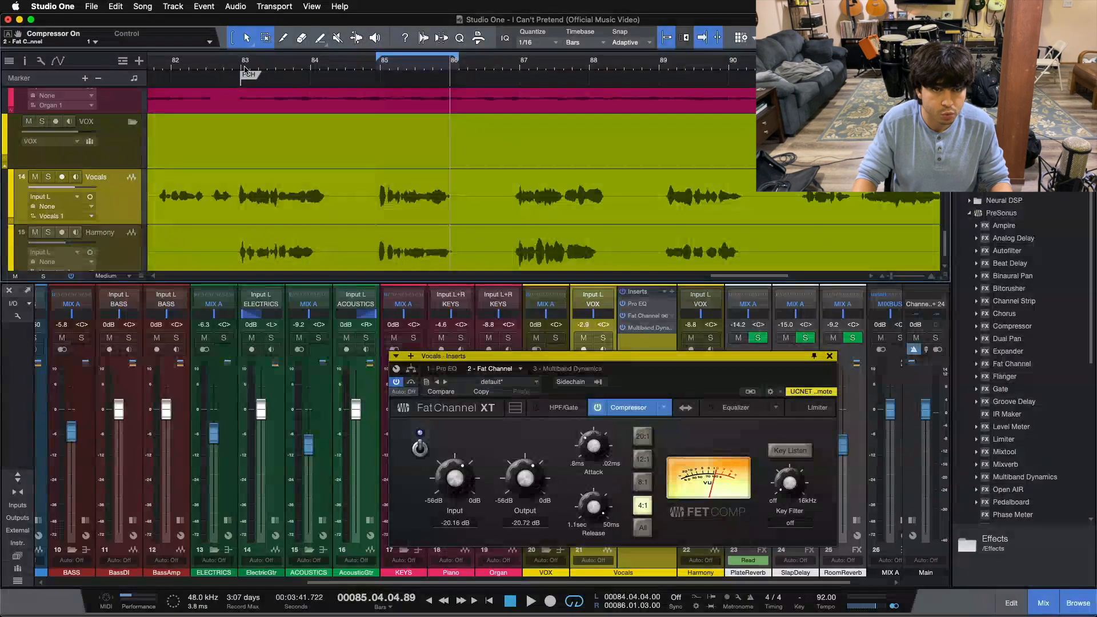
{"action": "left_click_drag", "start_coordinate": [242, 52], "coordinate": [661, 54]}
{"action": "left_click_drag", "start_coordinate": [437, 73], "coordinate": [522, 72]}
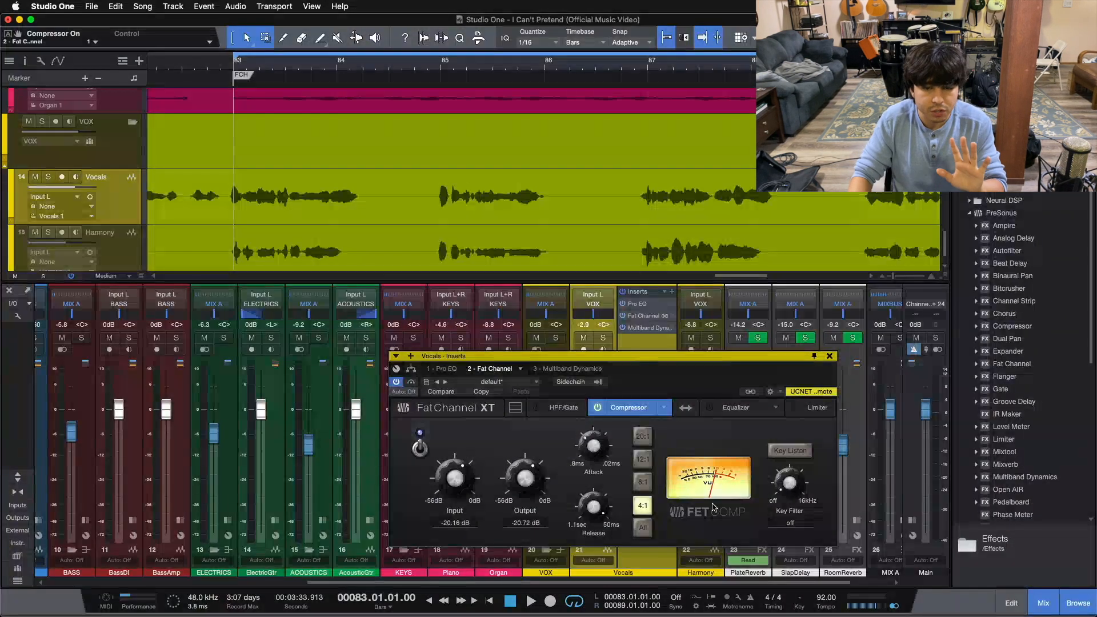
- Switch off the FET compressor, mute the Harmony track and move the Fat Channel window clear of the Harmony channel
{"action": "left_click", "coordinate": [420, 450]}
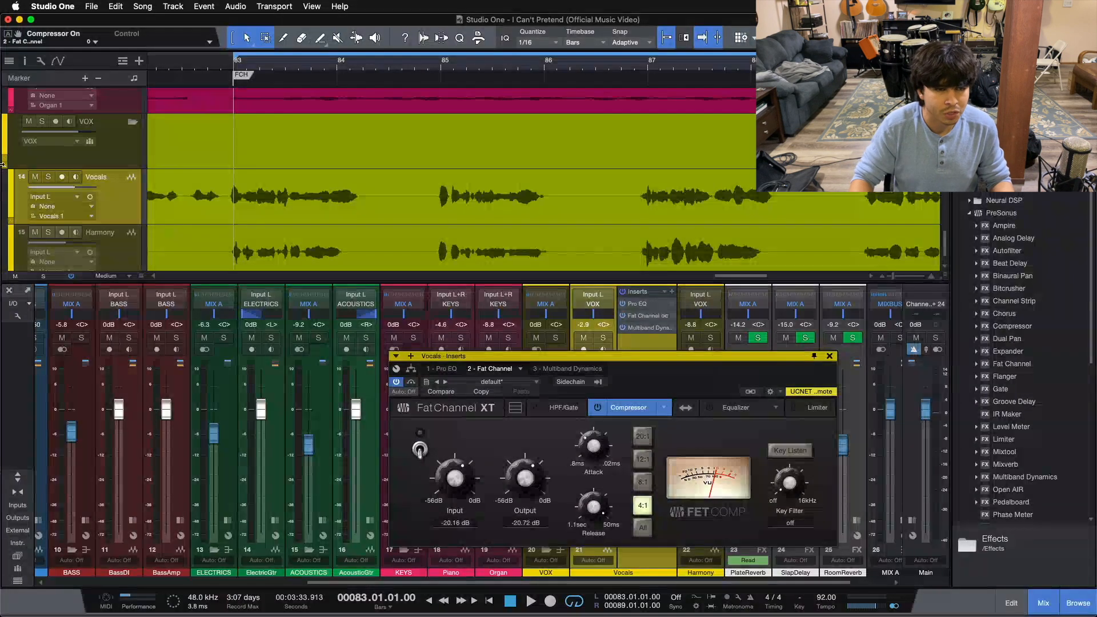
{"action": "left_click", "coordinate": [36, 233]}
{"action": "left_click_drag", "start_coordinate": [656, 357], "coordinate": [565, 370]}
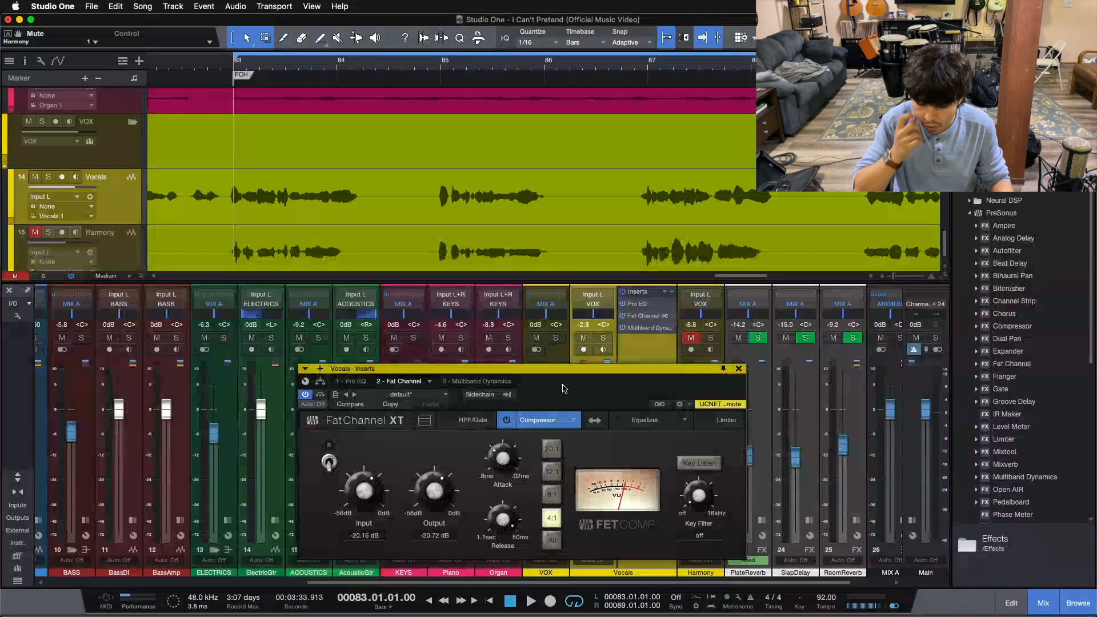
- Play the full mix from bar 83, compare the vocals with the FET compressor on and off, and close the Fat Channel window
{"action": "key", "text": "space"}
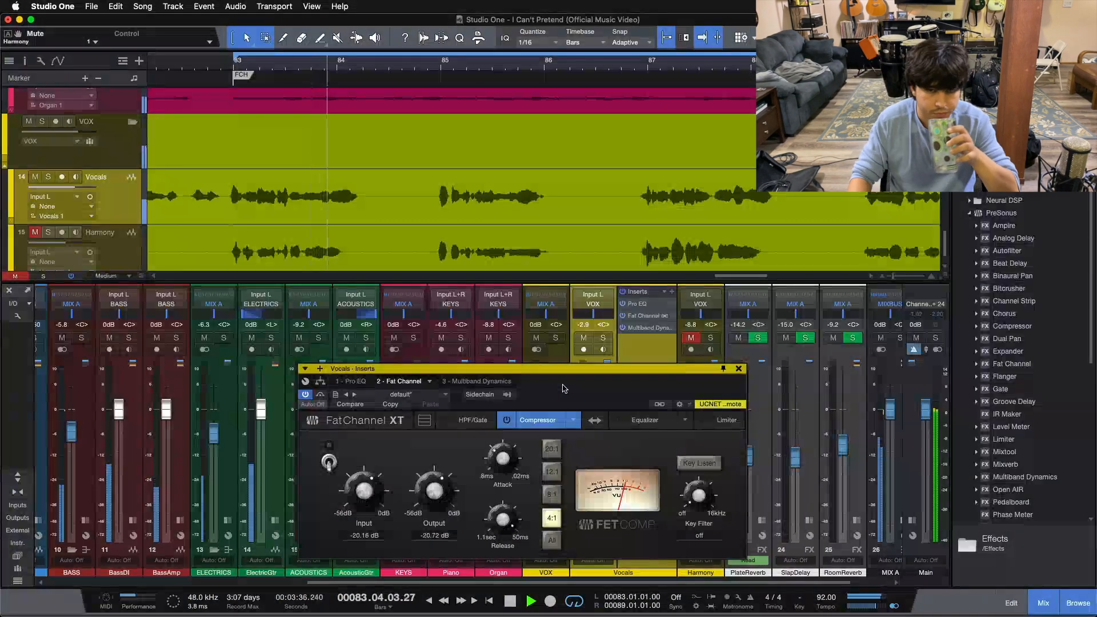
{"action": "left_click", "coordinate": [330, 461]}
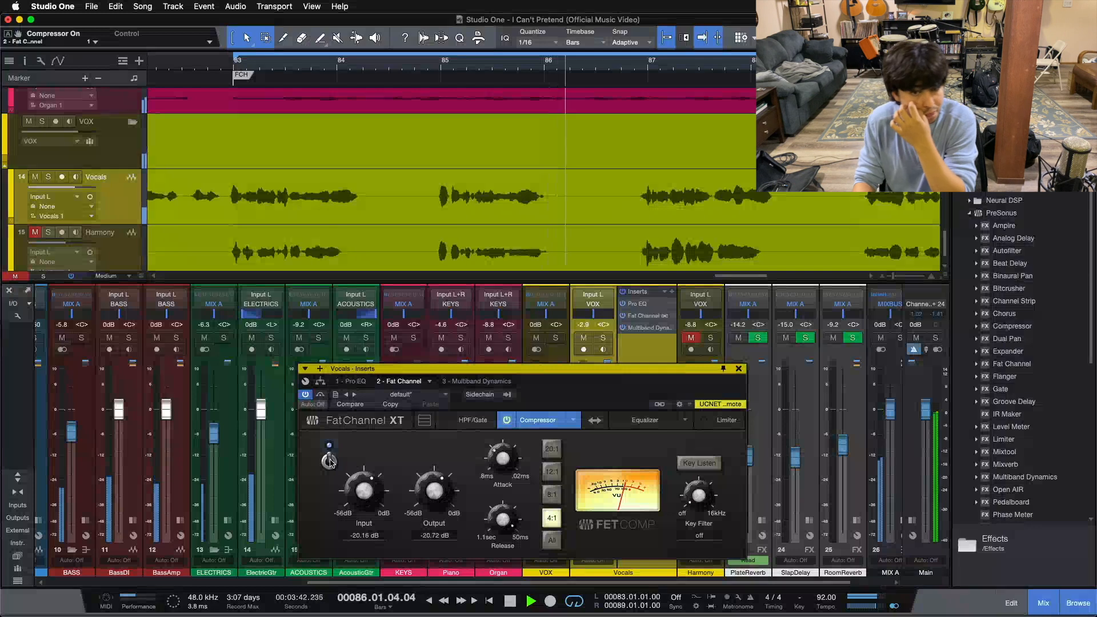
{"action": "left_click", "coordinate": [330, 461]}
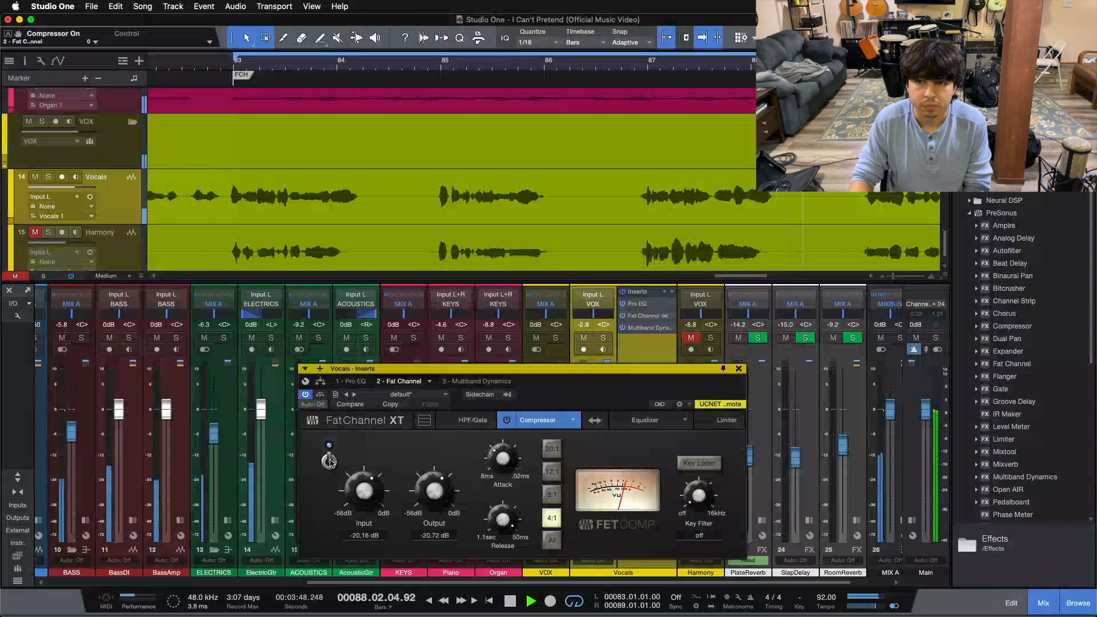
{"action": "left_click", "coordinate": [330, 460]}
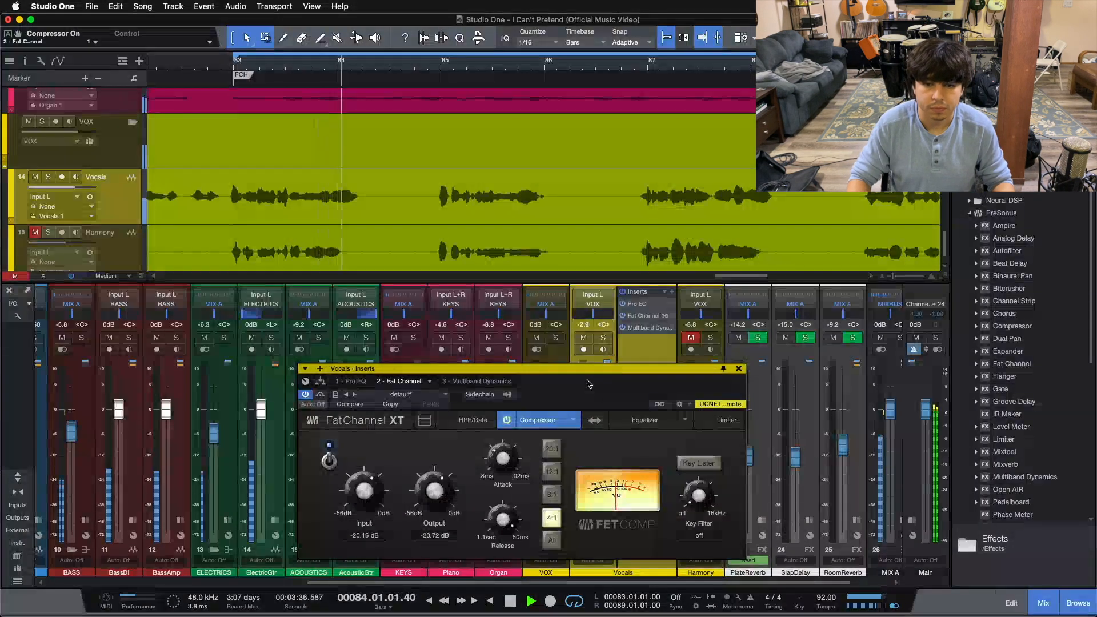
{"action": "left_click", "coordinate": [329, 461]}
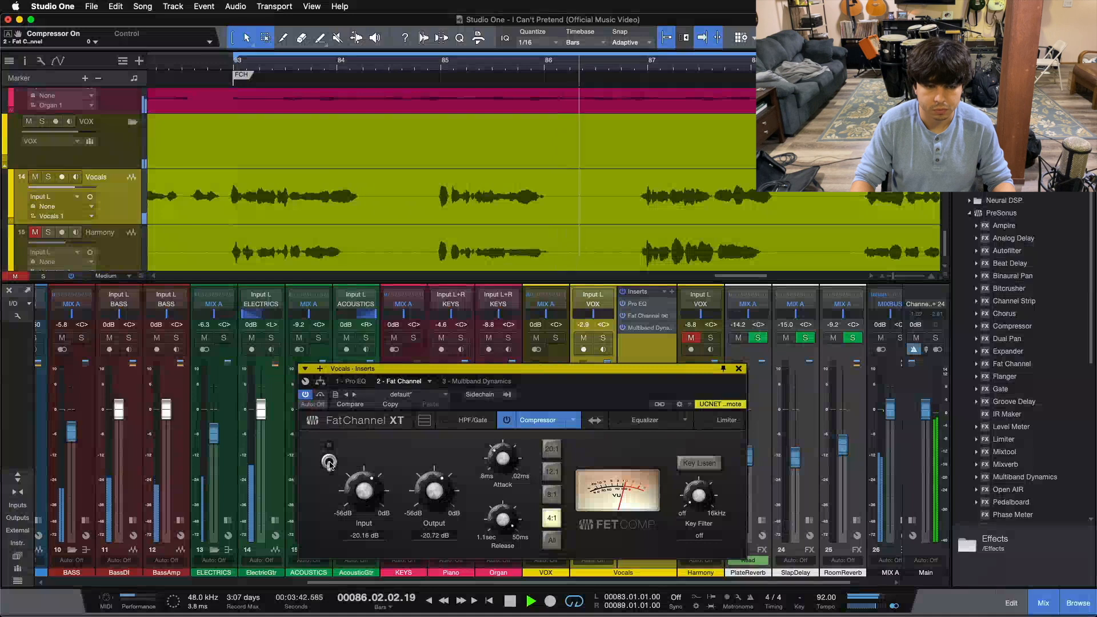
{"action": "left_click", "coordinate": [330, 462]}
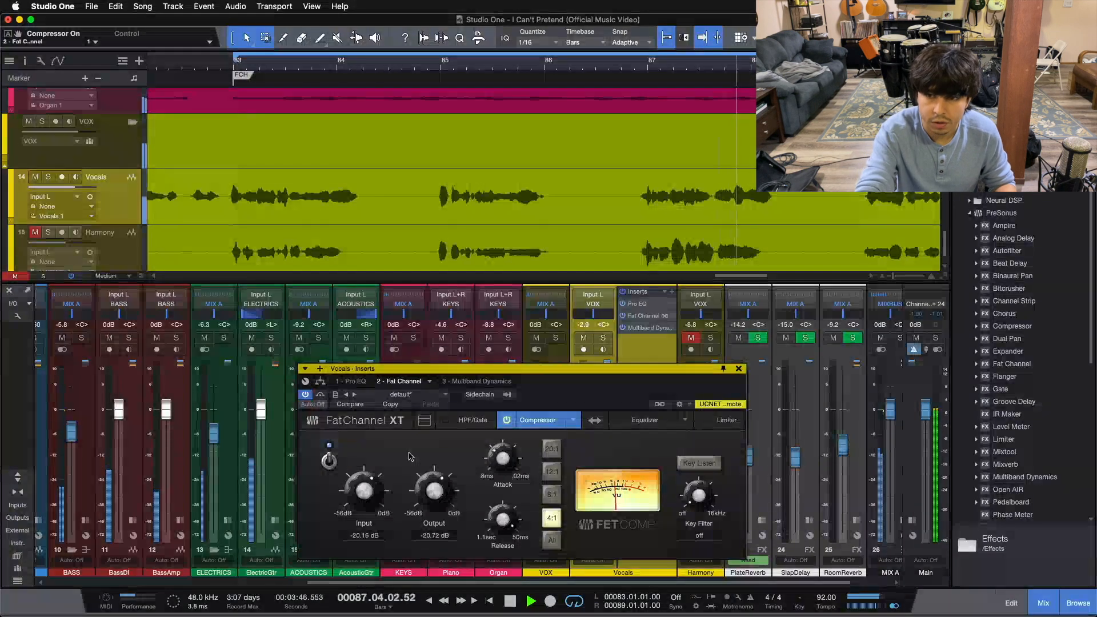
{"action": "key", "text": "space"}
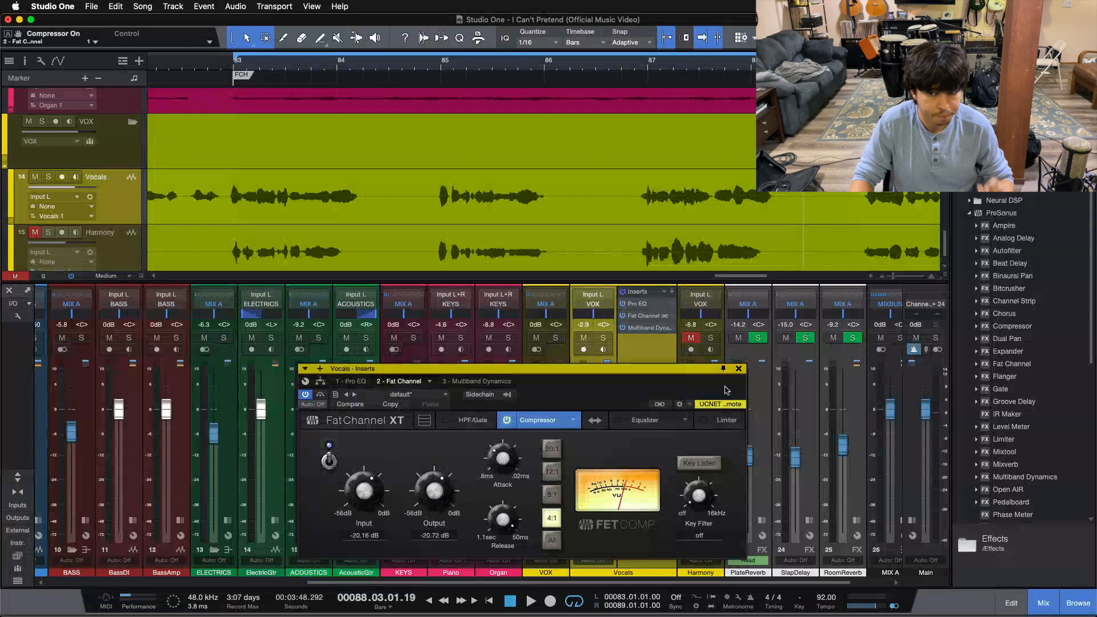
{"action": "left_click", "coordinate": [738, 370]}
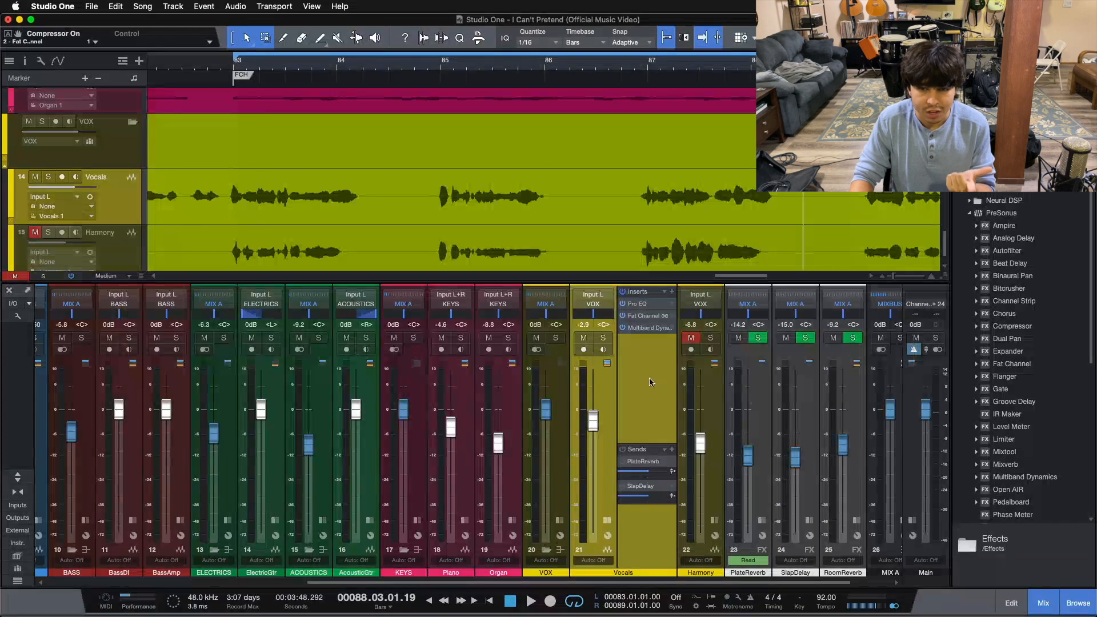
{"action": "left_click", "coordinate": [646, 318]}
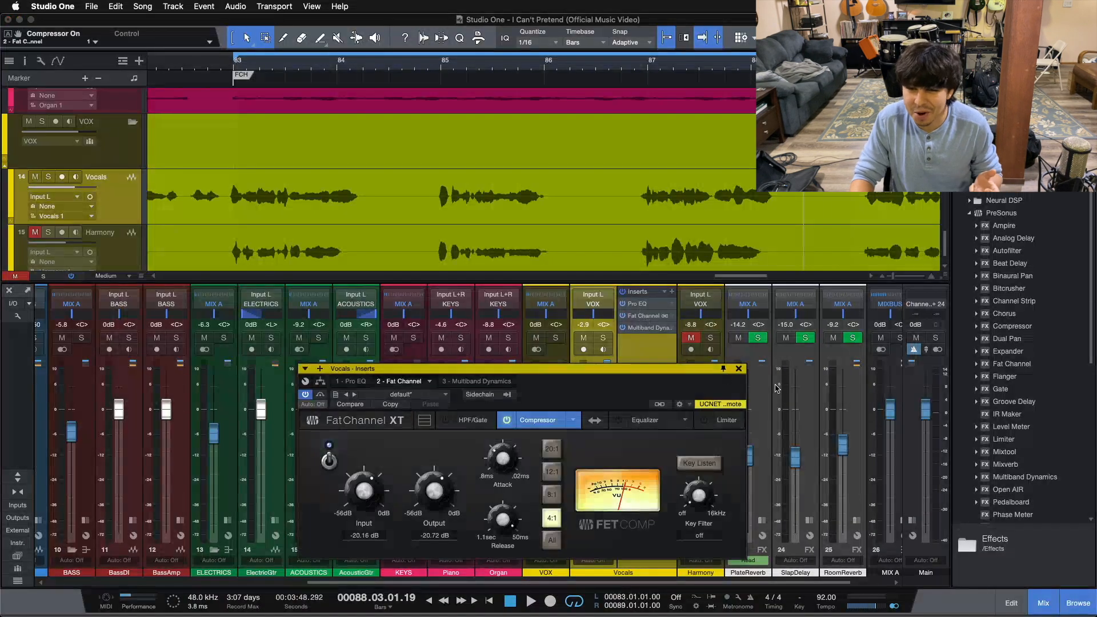
{"action": "left_click", "coordinate": [739, 369]}
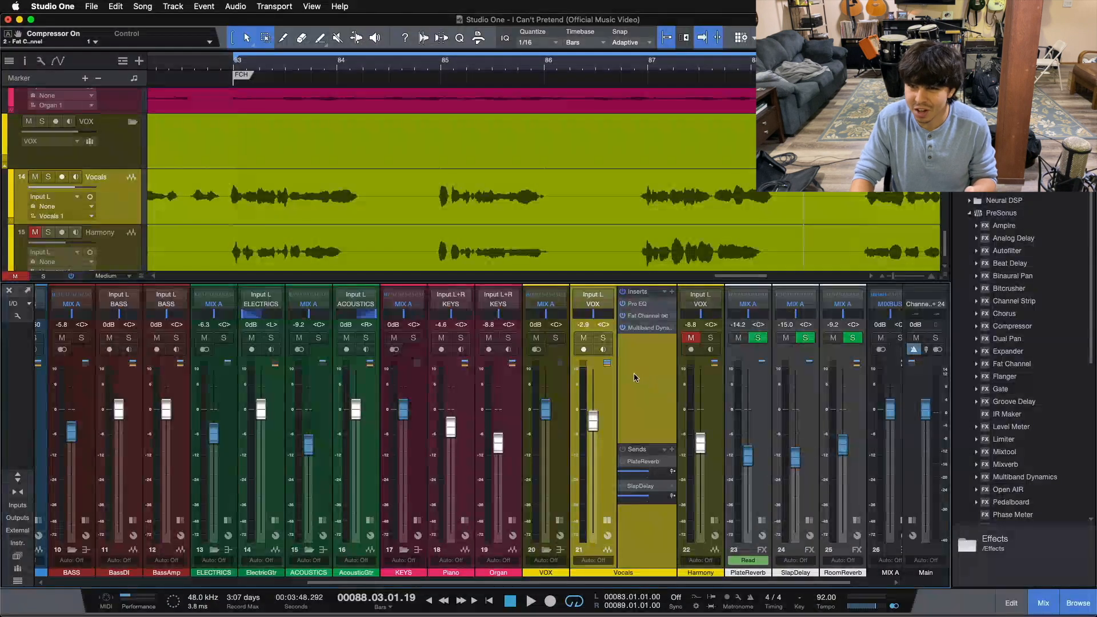
- Insert the PreSonus Compressor on Vocals between Fat Channel and Multiband Dynamics, and bypass the Fat Channel insert
{"action": "left_click", "coordinate": [1012, 326]}
{"action": "left_click_drag", "start_coordinate": [680, 382], "coordinate": [656, 321]}
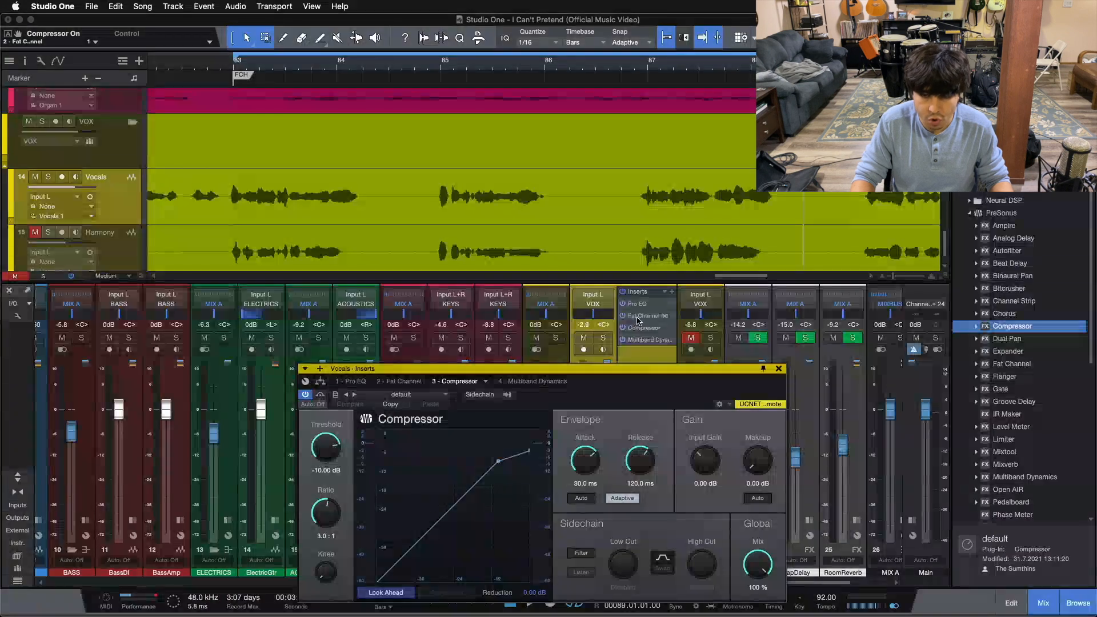
{"action": "left_click", "coordinate": [623, 318]}
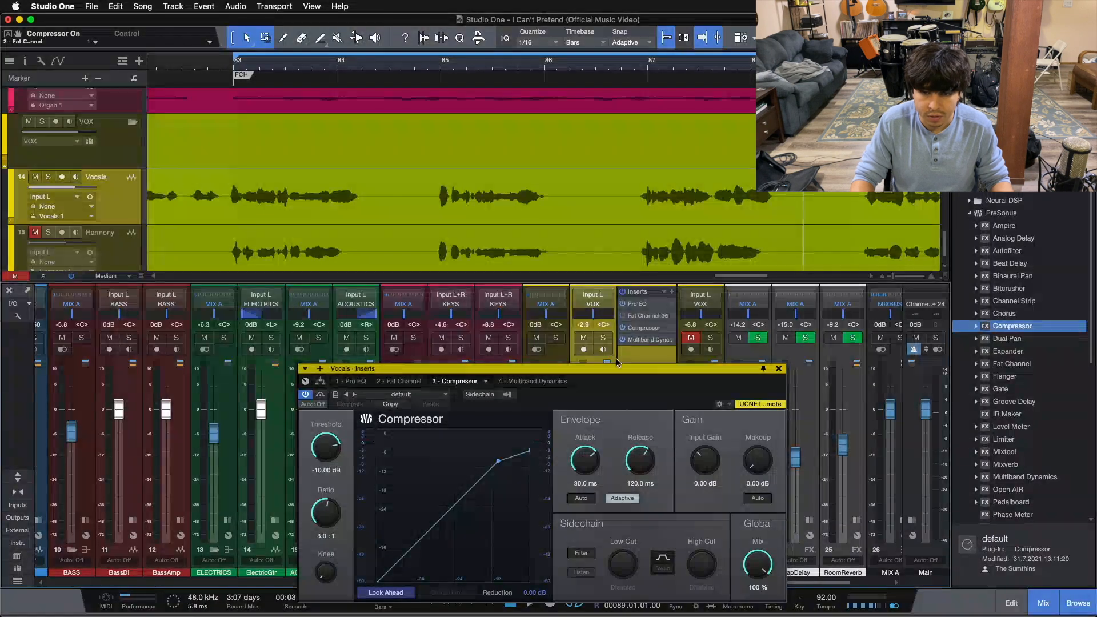
- Move the Compressor window off the Vocals channel, solo Vocals and set the loop range from 84.04.04.00 to 86.01.03.00
{"action": "left_click_drag", "start_coordinate": [599, 377], "coordinate": [373, 262]}
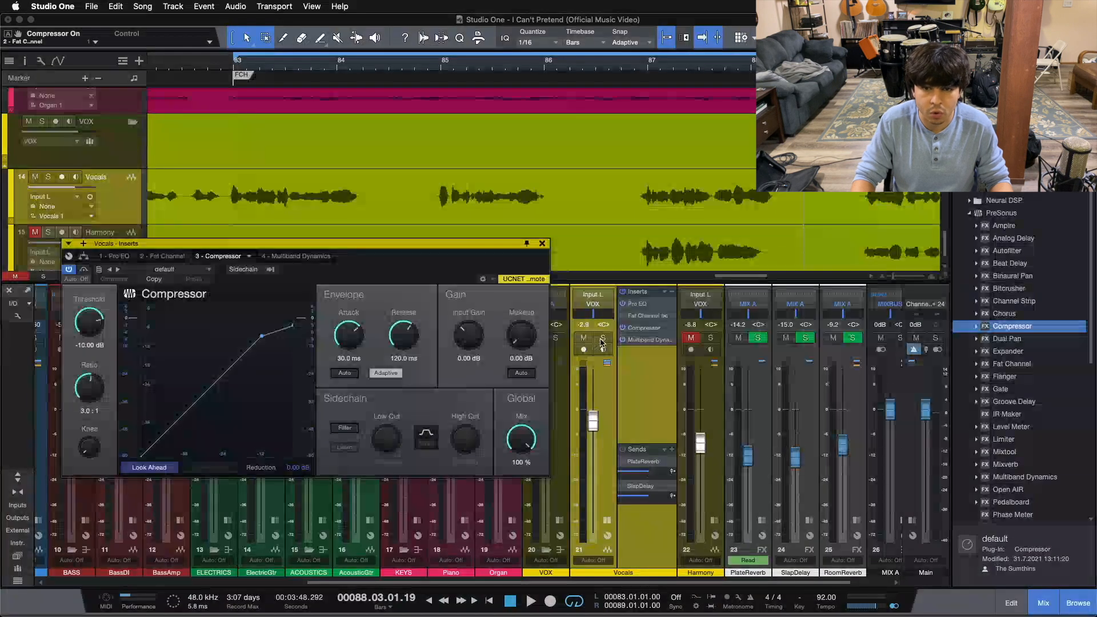
{"action": "key", "text": "s"}
{"action": "left_click_drag", "start_coordinate": [447, 68], "coordinate": [402, 81]}
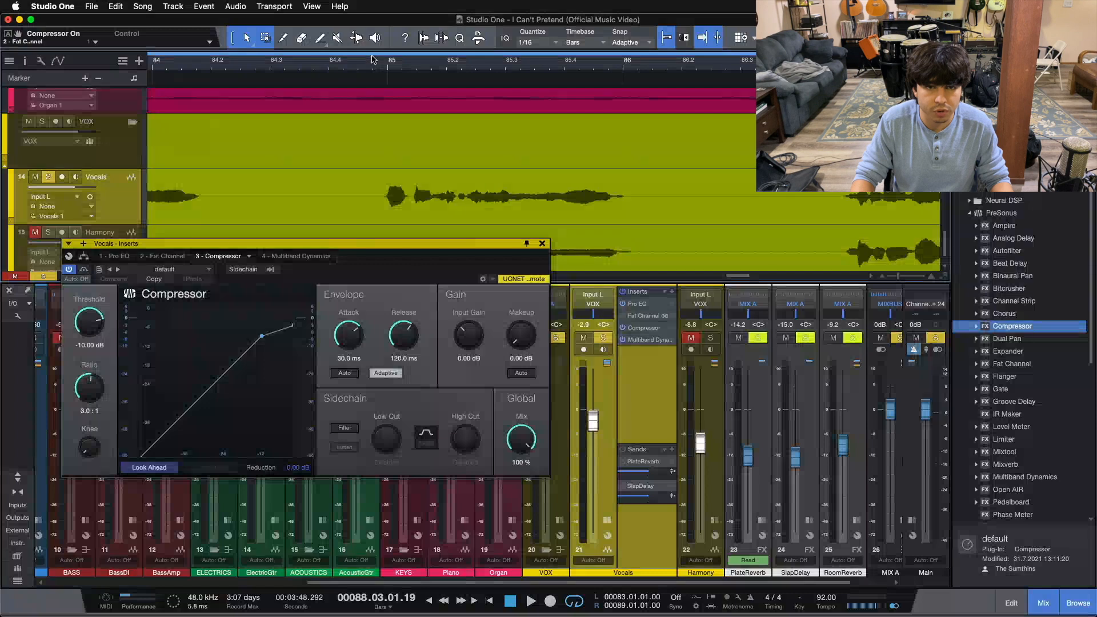
{"action": "mouse_move", "coordinate": [373, 56]}
{"action": "left_mouse_down"}
{"action": "mouse_move", "coordinate": [652, 64]}
{"action": "mouse_move", "coordinate": [606, 41]}
{"action": "left_mouse_up"}
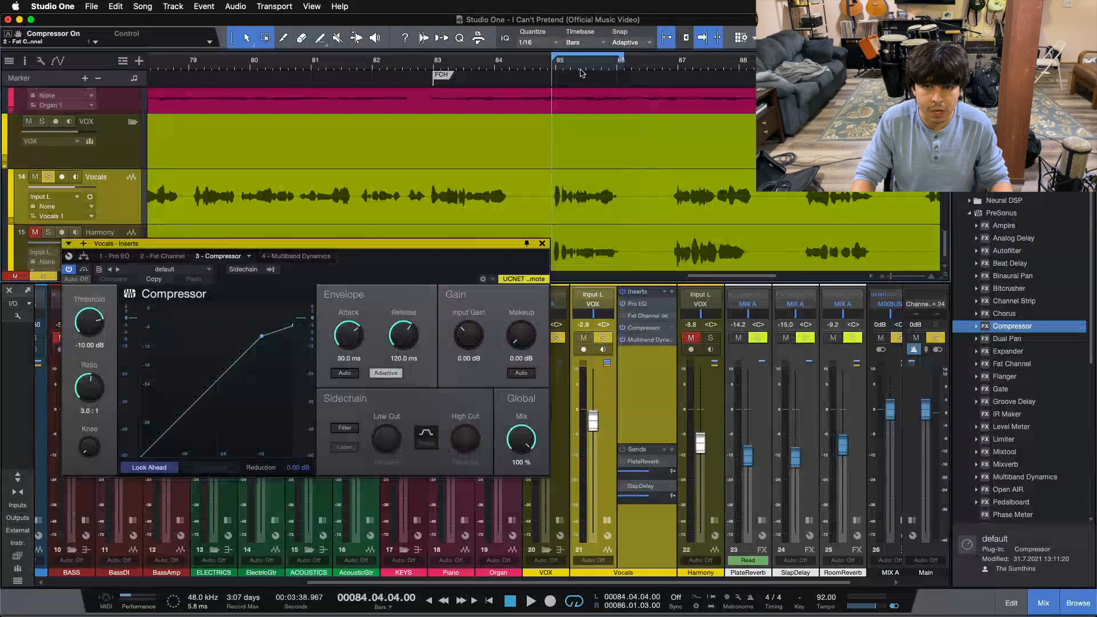
{"action": "left_click_drag", "start_coordinate": [582, 66], "coordinate": [597, 34]}
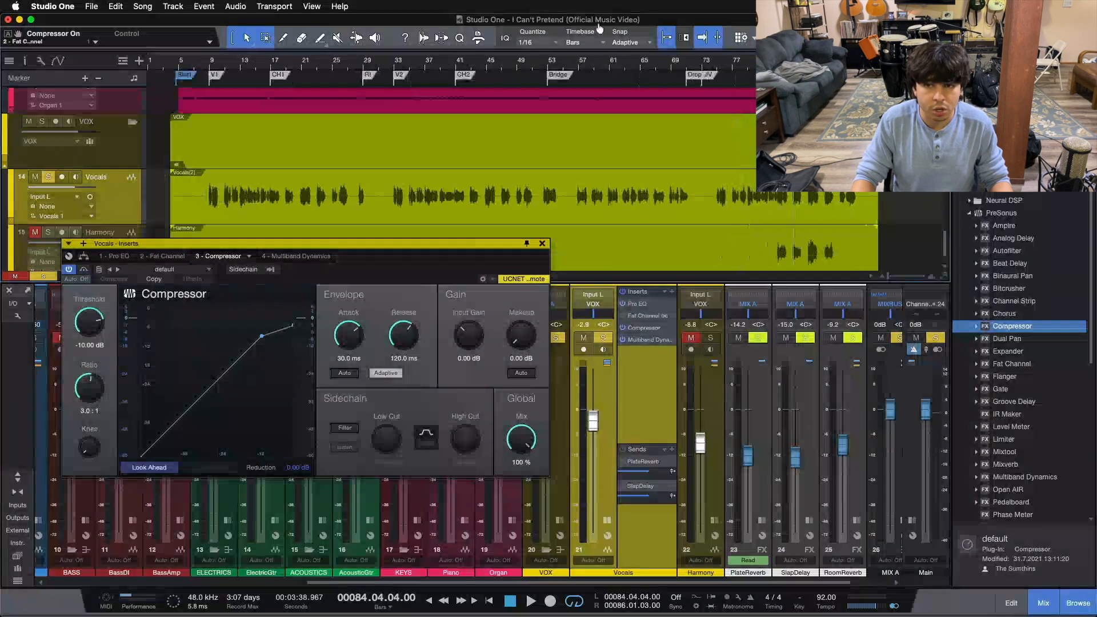
{"action": "left_click_drag", "start_coordinate": [217, 62], "coordinate": [372, 109]}
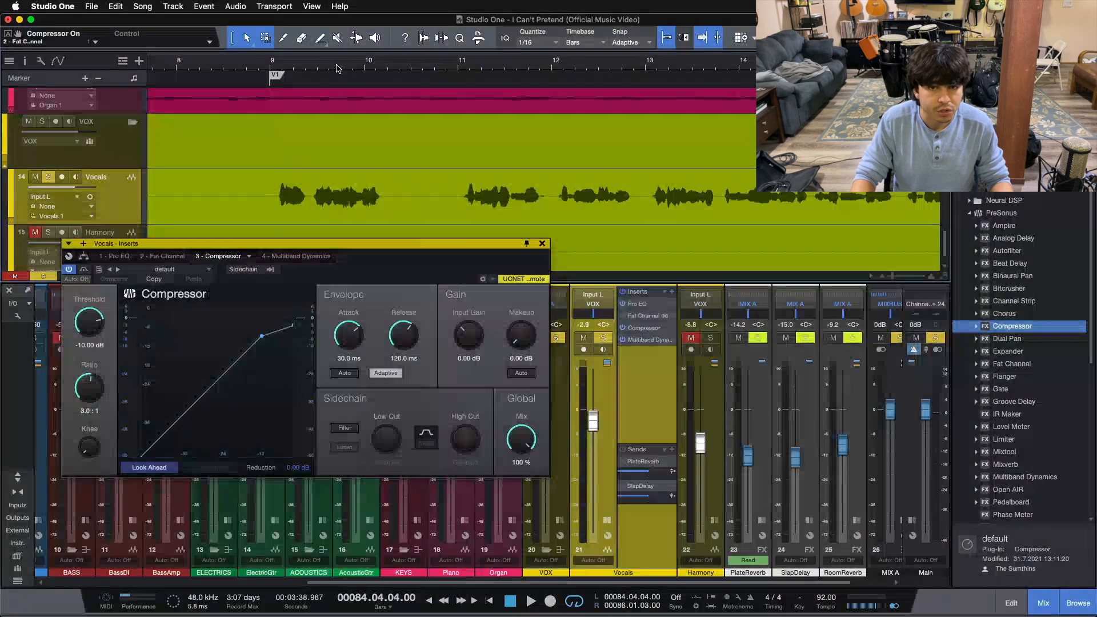
{"action": "left_click_drag", "start_coordinate": [338, 67], "coordinate": [216, 12]}
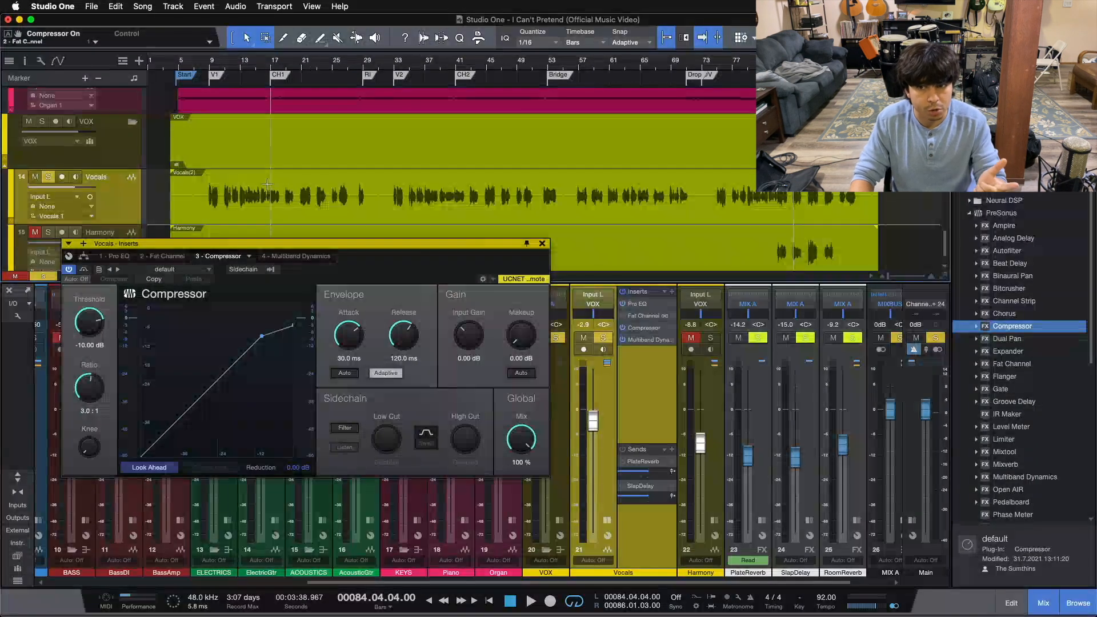
{"action": "left_click_drag", "start_coordinate": [796, 61], "coordinate": [580, 118]}
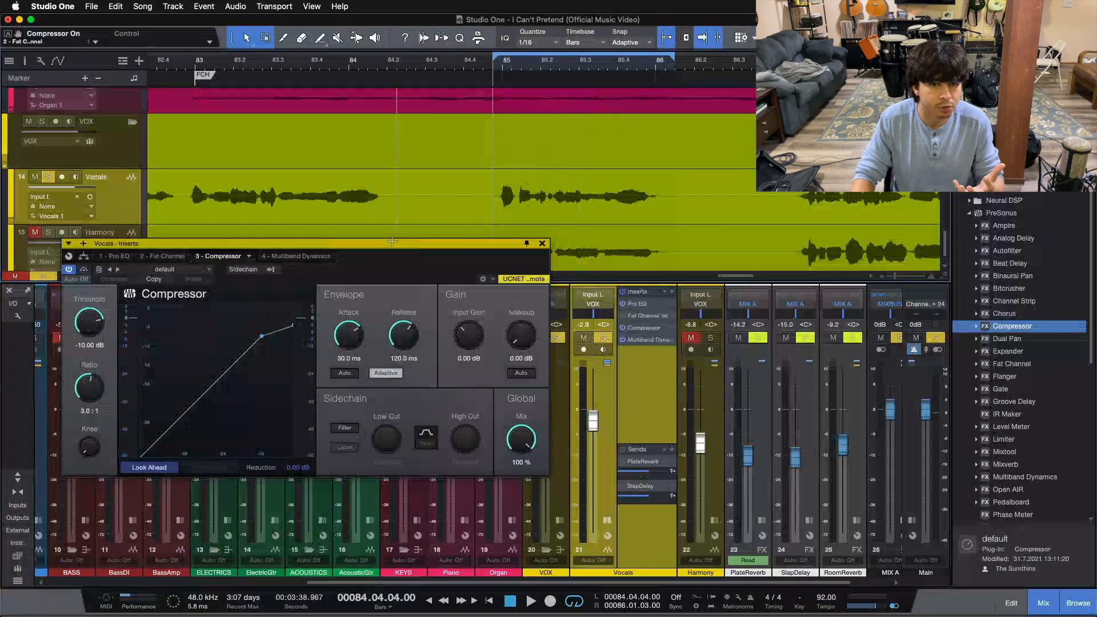
- Move the Compressor window over the mixer, lower its threshold to -27.52 dB and set the ratio to 4.0:1
{"action": "left_click_drag", "start_coordinate": [366, 244], "coordinate": [611, 311]}
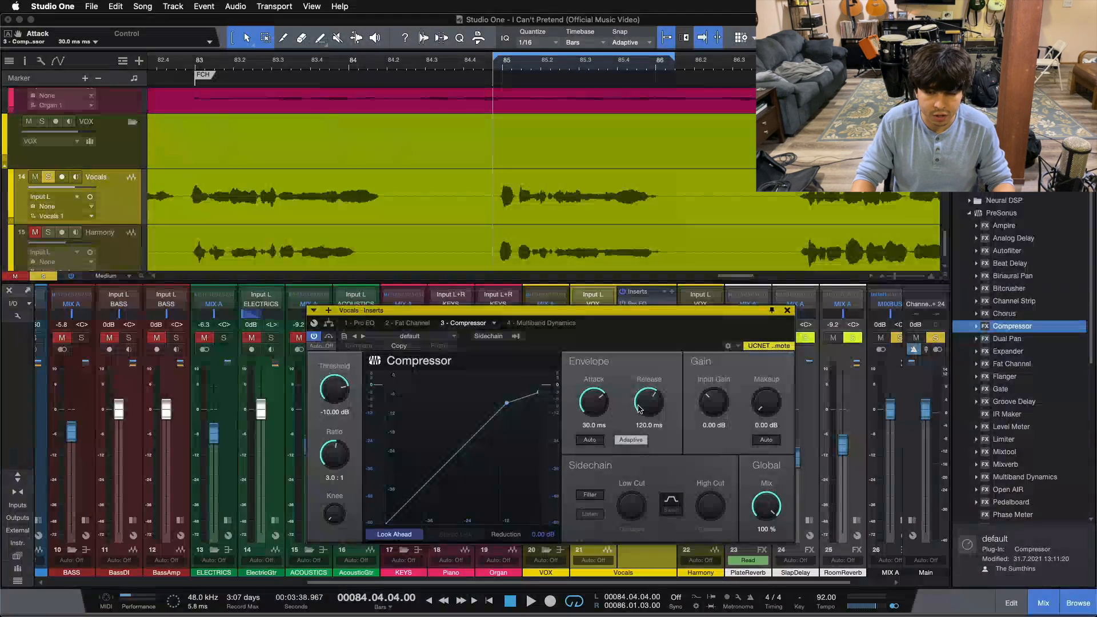
{"action": "left_click_drag", "start_coordinate": [621, 335], "coordinate": [642, 322]}
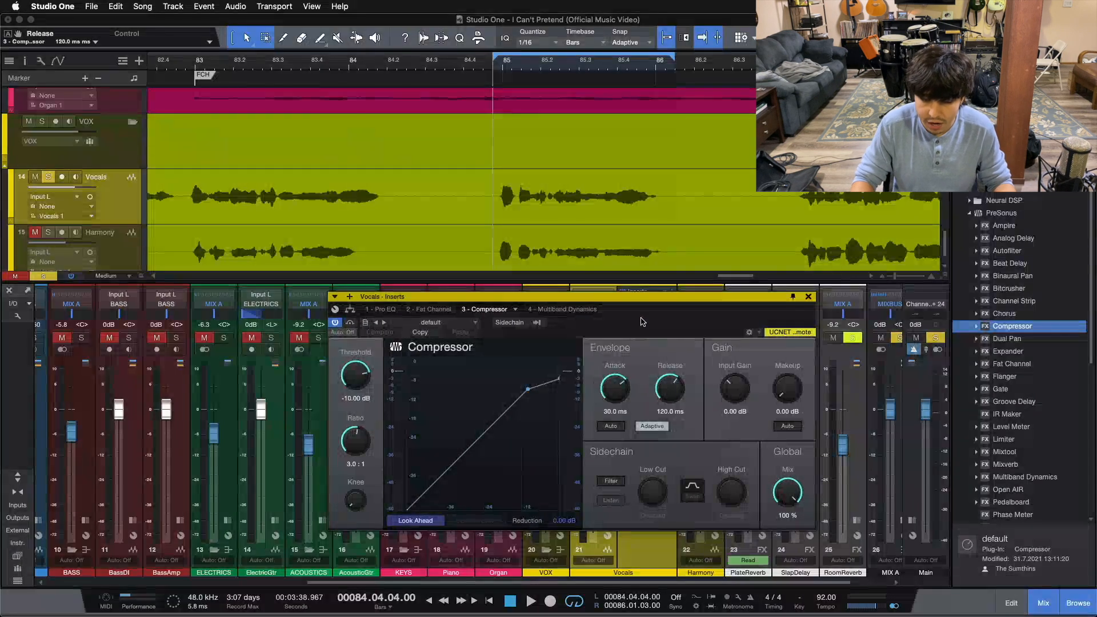
{"action": "left_click_drag", "start_coordinate": [351, 375], "coordinate": [356, 419]}
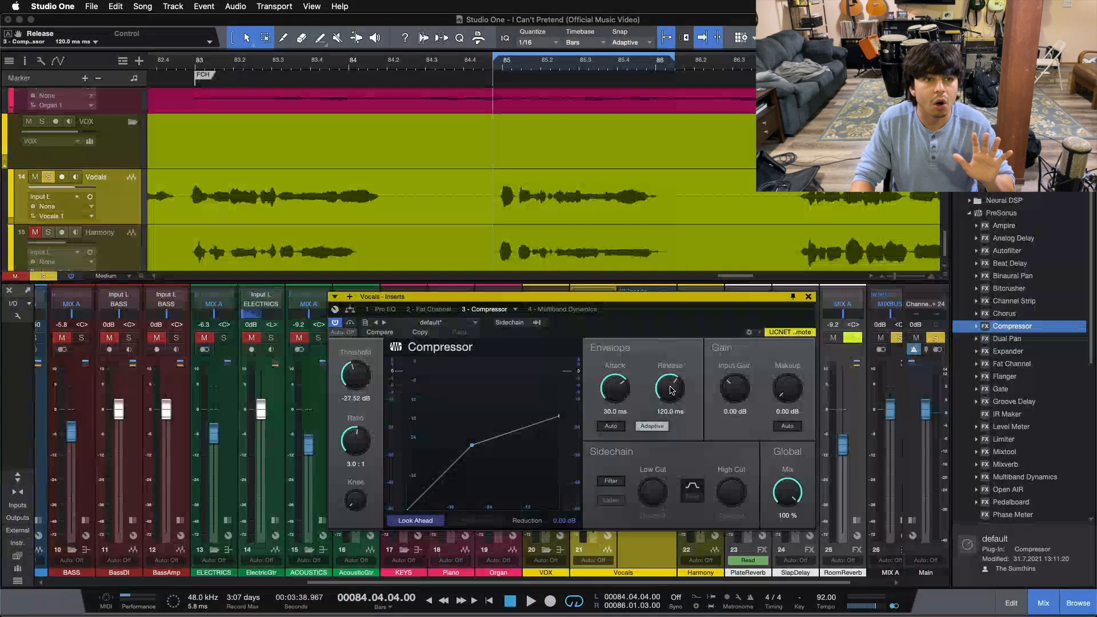
{"action": "left_click", "coordinate": [359, 465]}
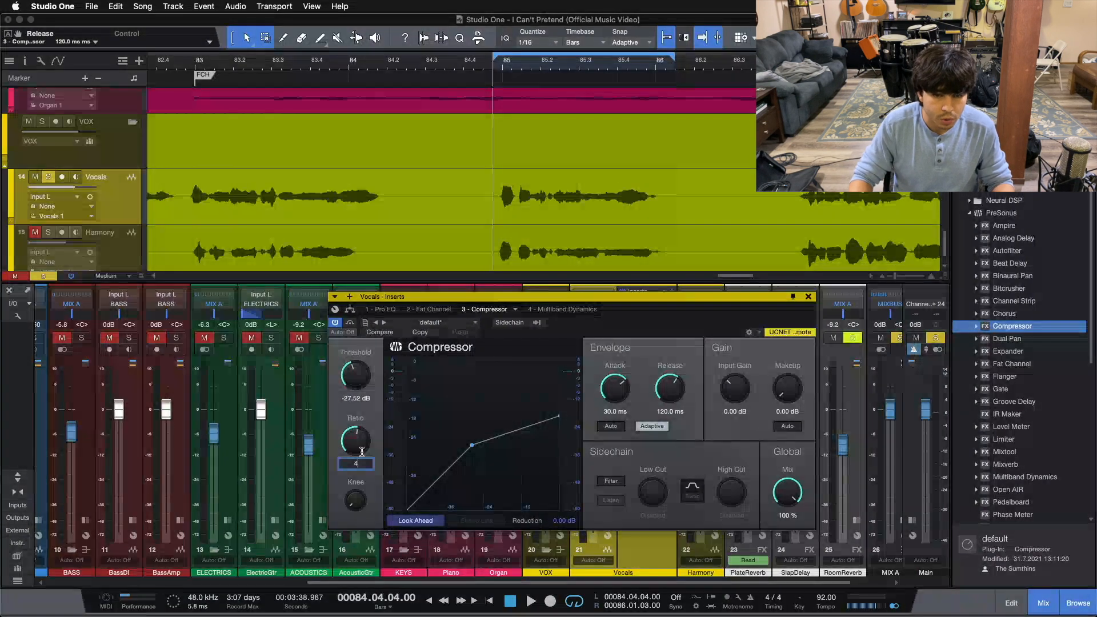
{"action": "key", "text": "Return"}
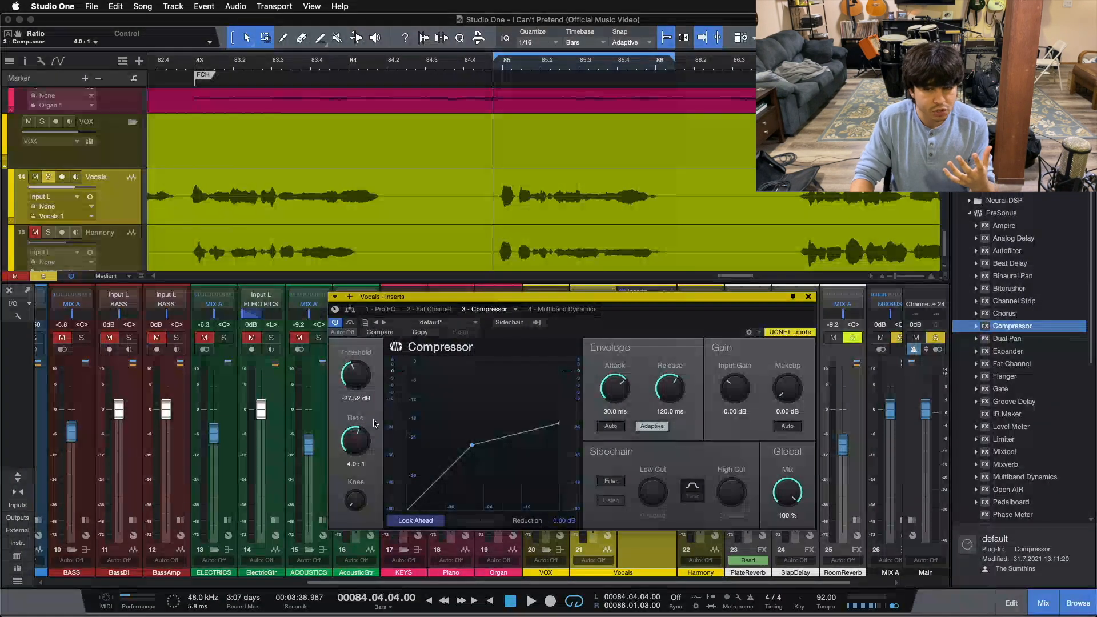
- Play the looped vocal solo and fine-tune the Compressor threshold, first to -25.84 dB and finally to -27.36 dB
{"action": "left_click_drag", "start_coordinate": [654, 324], "coordinate": [656, 344]}
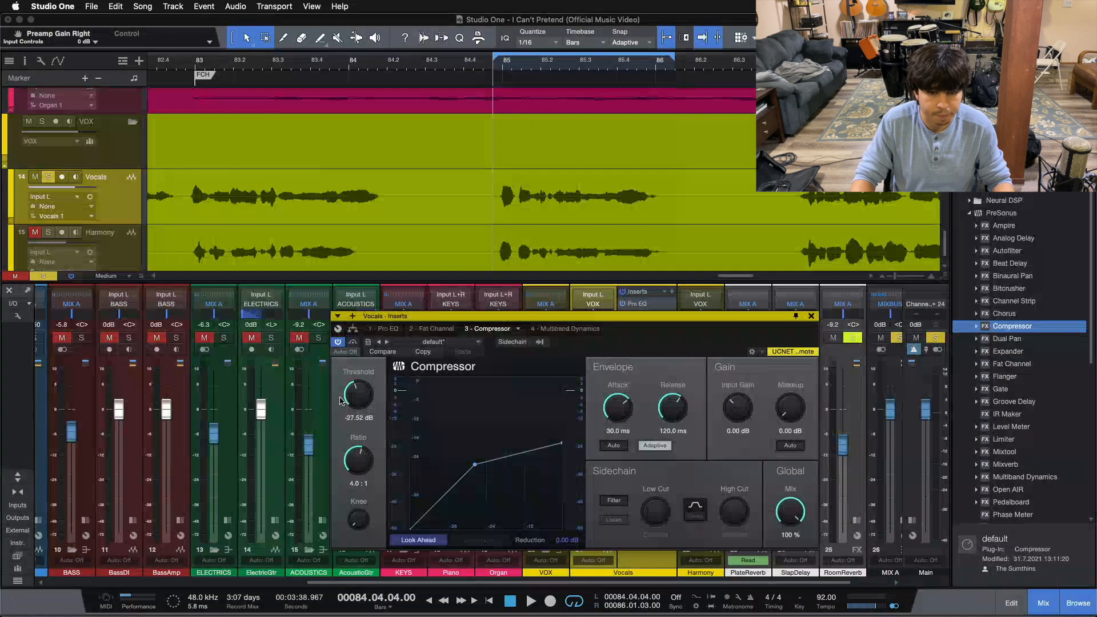
{"action": "left_click_drag", "start_coordinate": [355, 398], "coordinate": [356, 395]}
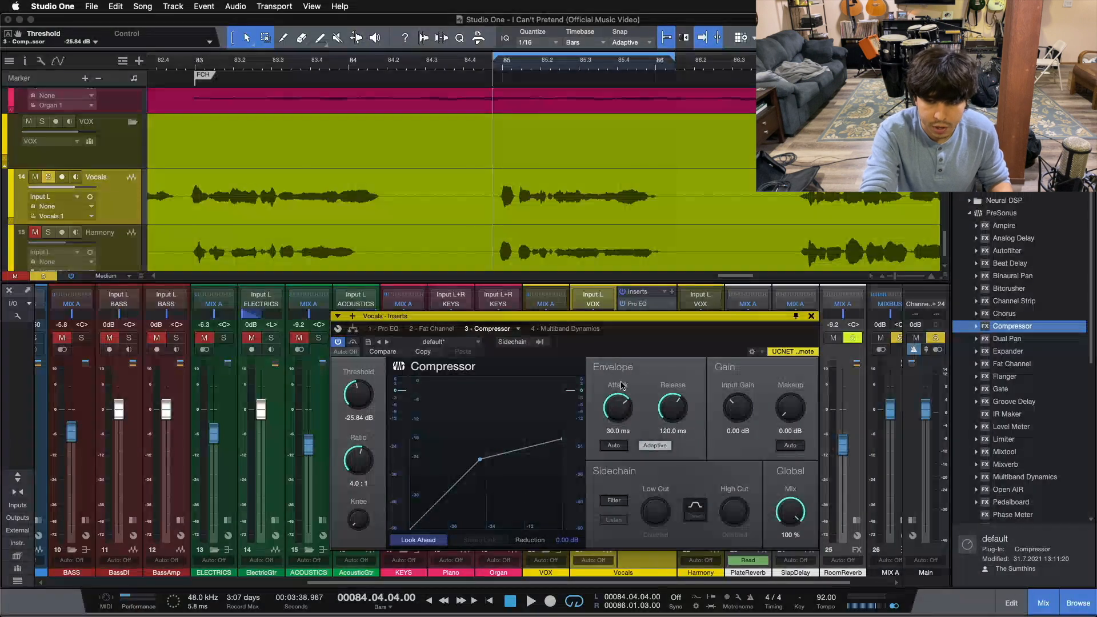
{"action": "key", "text": "space"}
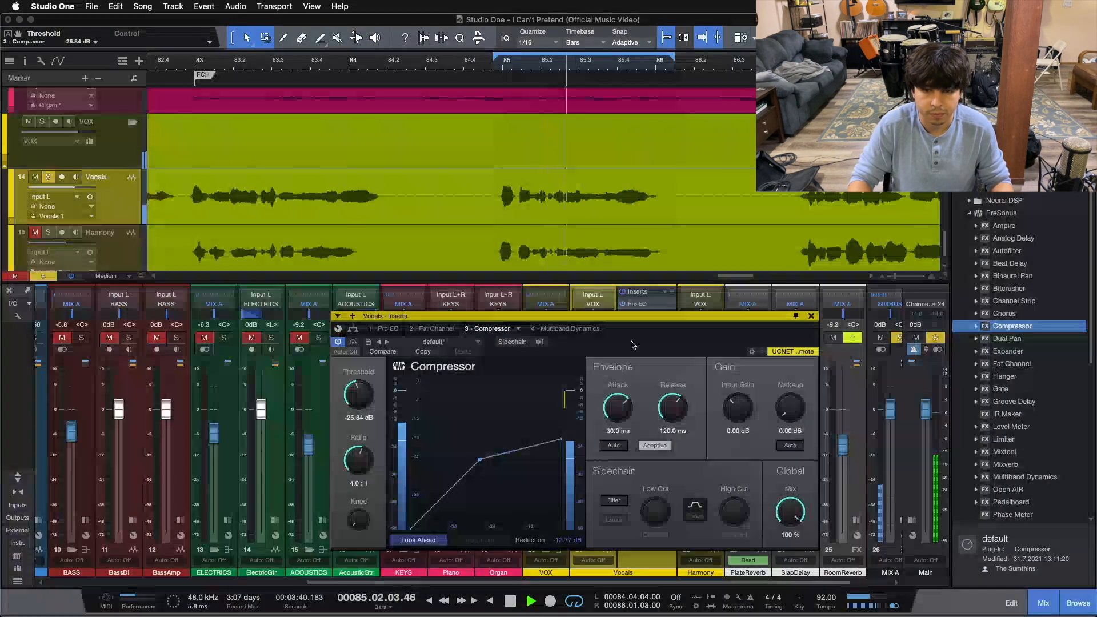
{"action": "left_click_drag", "start_coordinate": [624, 337], "coordinate": [607, 312]}
{"action": "scroll", "coordinate": [341, 374], "scroll_direction": "down", "scroll_amount": 3}
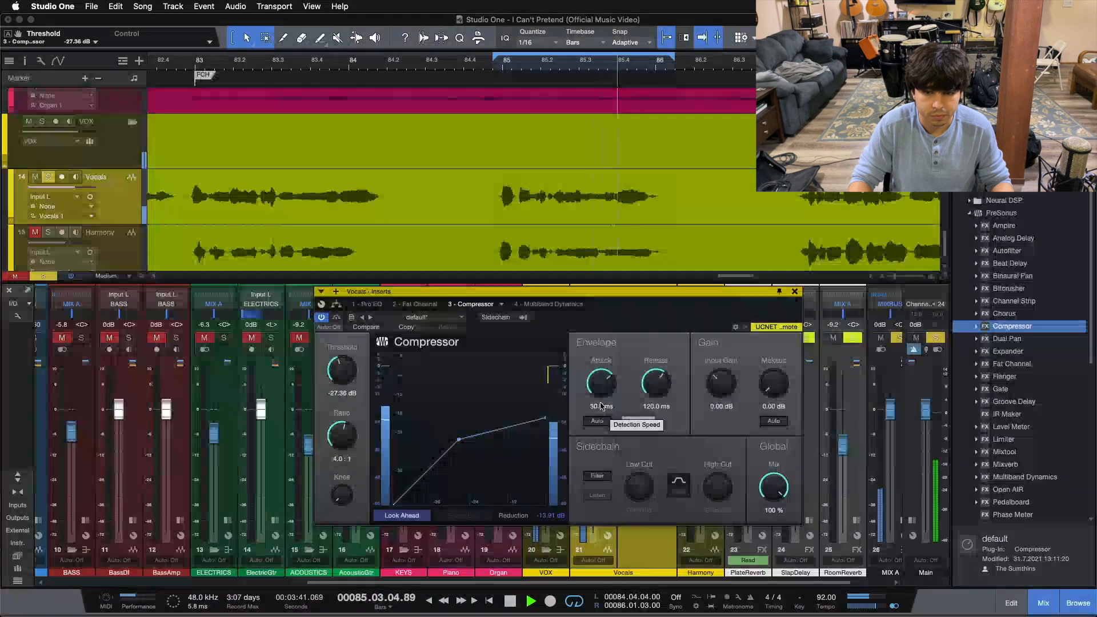
- Gradually shorten the Compressor's attack to 6.87 ms while the vocal loop plays
{"action": "scroll", "coordinate": [603, 384], "scroll_direction": "down", "scroll_amount": 5}
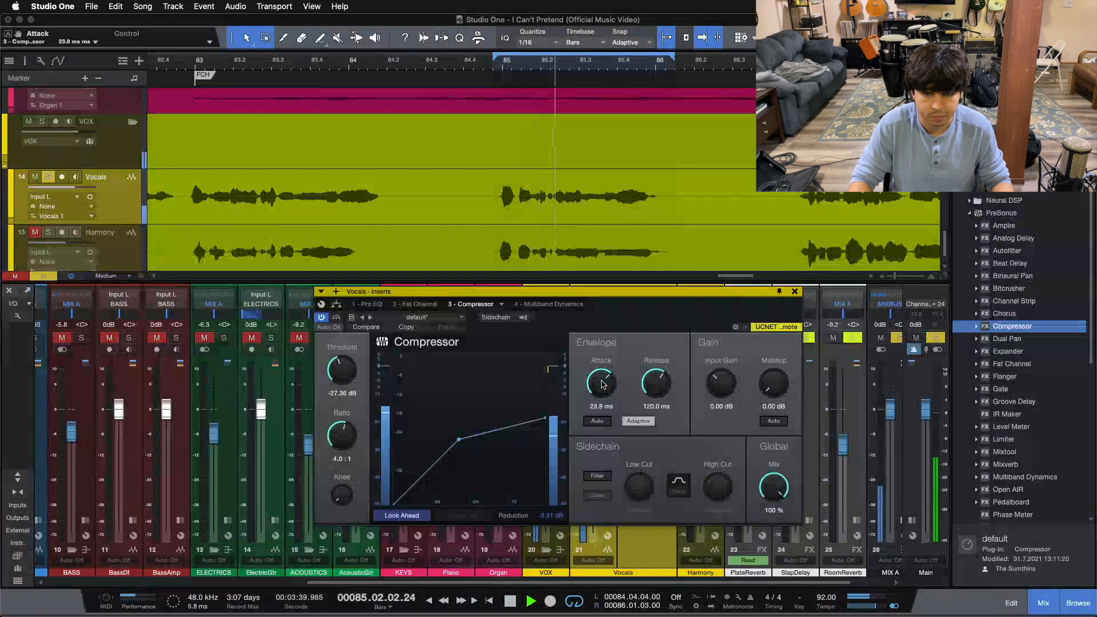
{"action": "scroll", "coordinate": [604, 385], "scroll_direction": "down", "scroll_amount": 3}
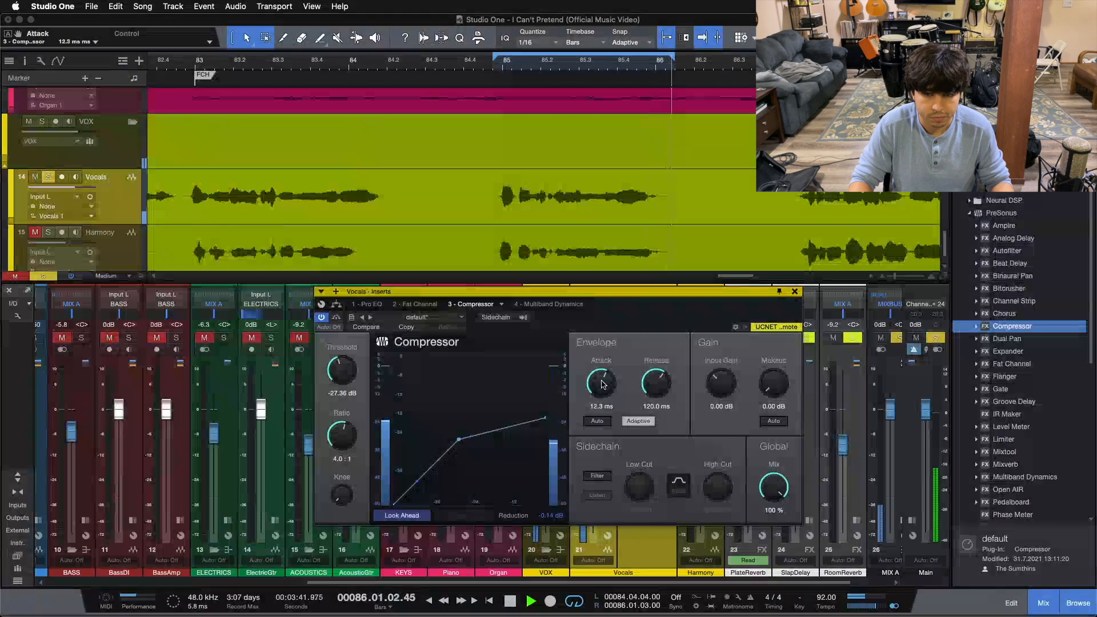
{"action": "scroll", "coordinate": [604, 384], "scroll_direction": "down", "scroll_amount": 2}
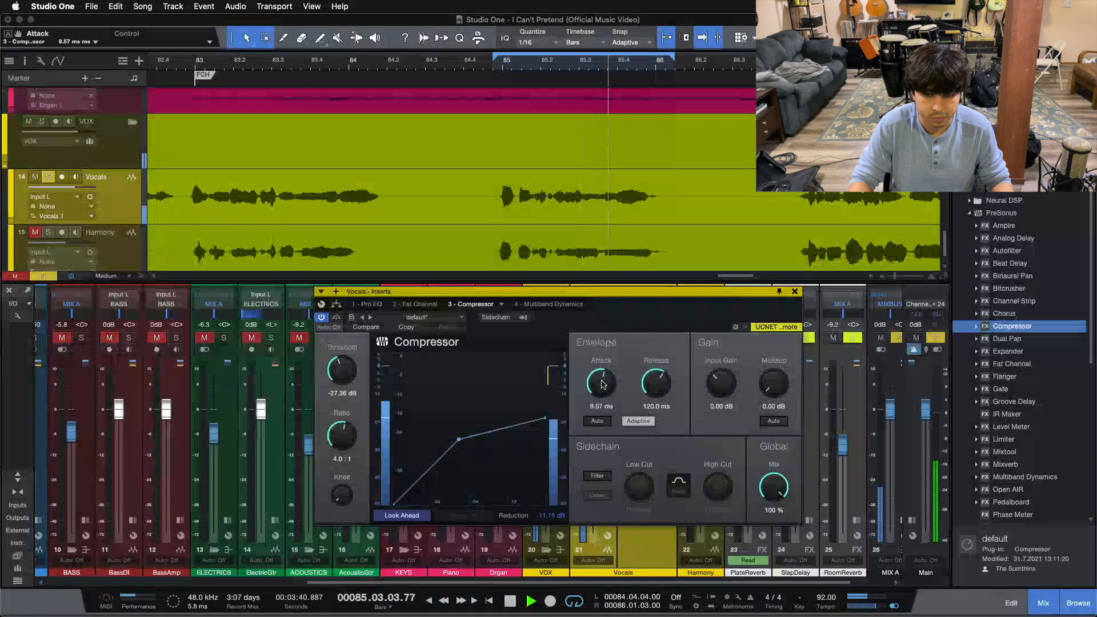
{"action": "scroll", "coordinate": [604, 384], "scroll_direction": "down", "scroll_amount": 1}
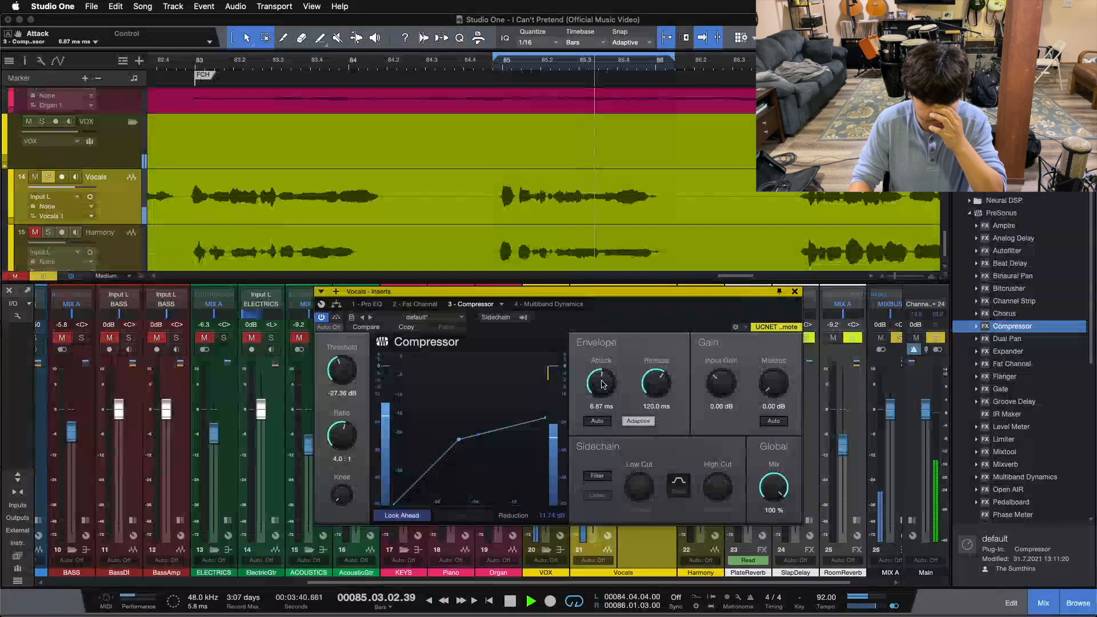
{"action": "scroll", "coordinate": [604, 384], "scroll_direction": "down", "scroll_amount": 1}
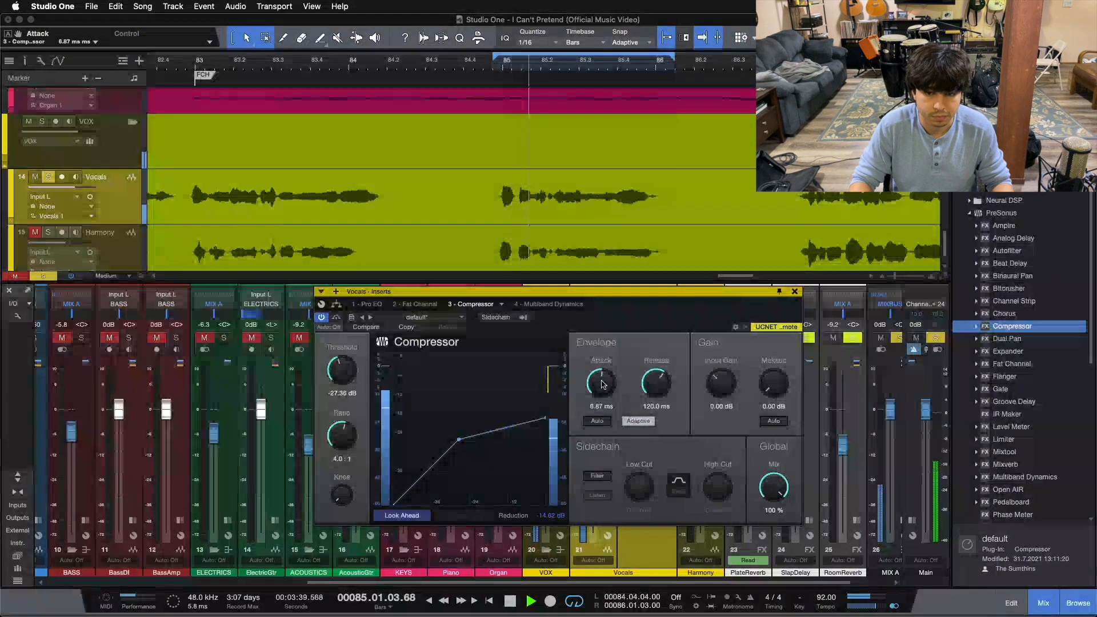
{"action": "scroll", "coordinate": [653, 389], "scroll_direction": "down", "scroll_amount": 1}
- Shorten the Compressor's release to 41.4 ms and trim the attack to 6.32 ms while the loop plays
{"action": "scroll", "coordinate": [653, 389], "scroll_direction": "down", "scroll_amount": 6}
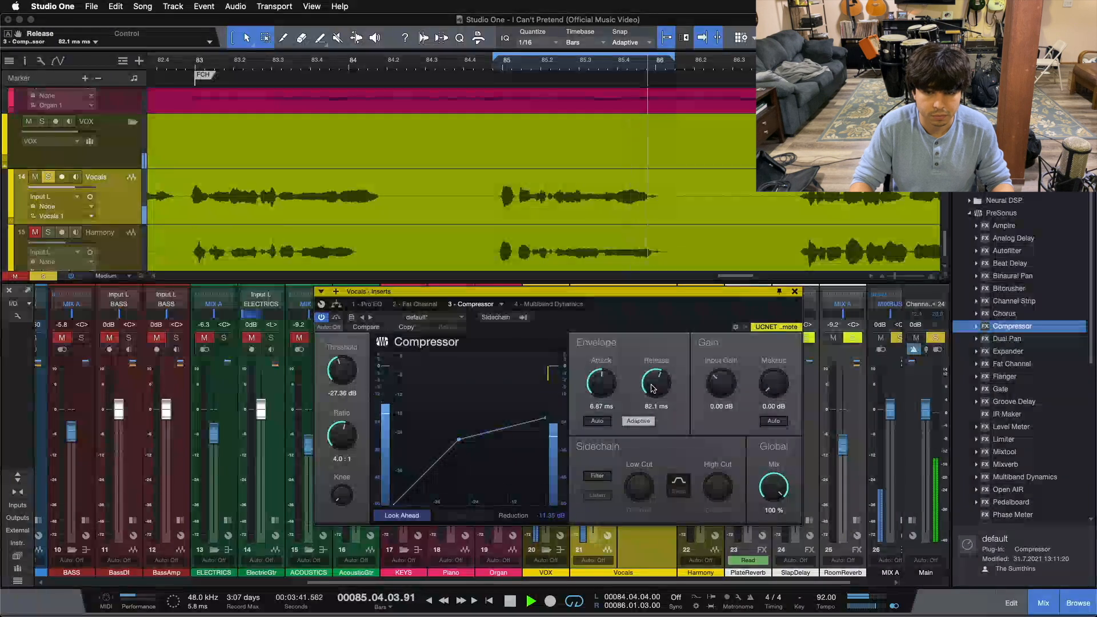
{"action": "scroll", "coordinate": [653, 389], "scroll_direction": "down", "scroll_amount": 2}
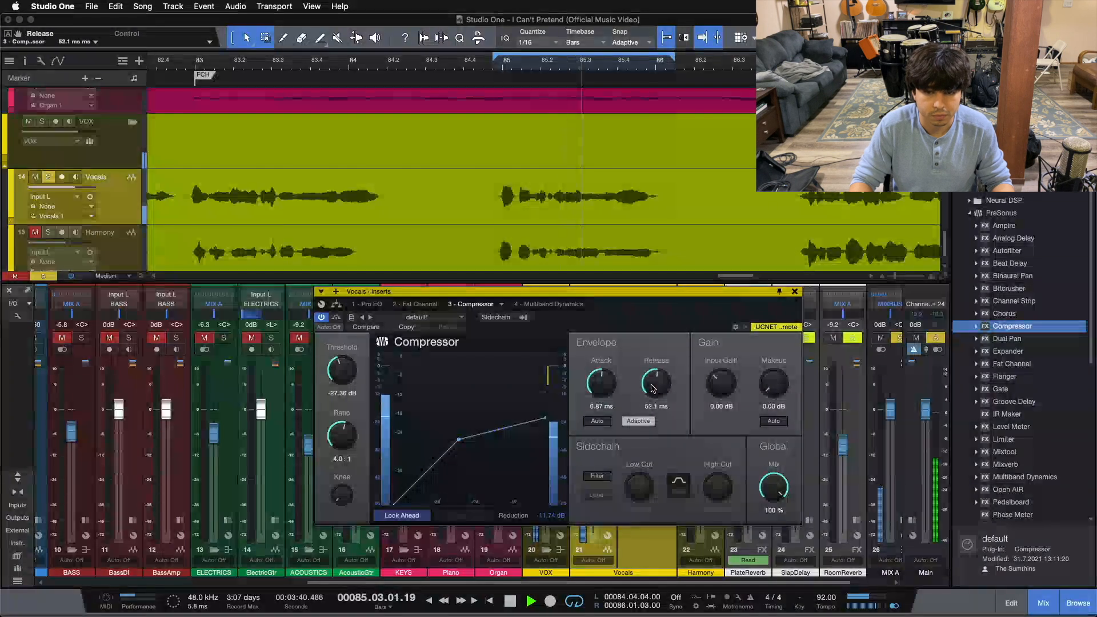
{"action": "scroll", "coordinate": [653, 389], "scroll_direction": "down", "scroll_amount": 1}
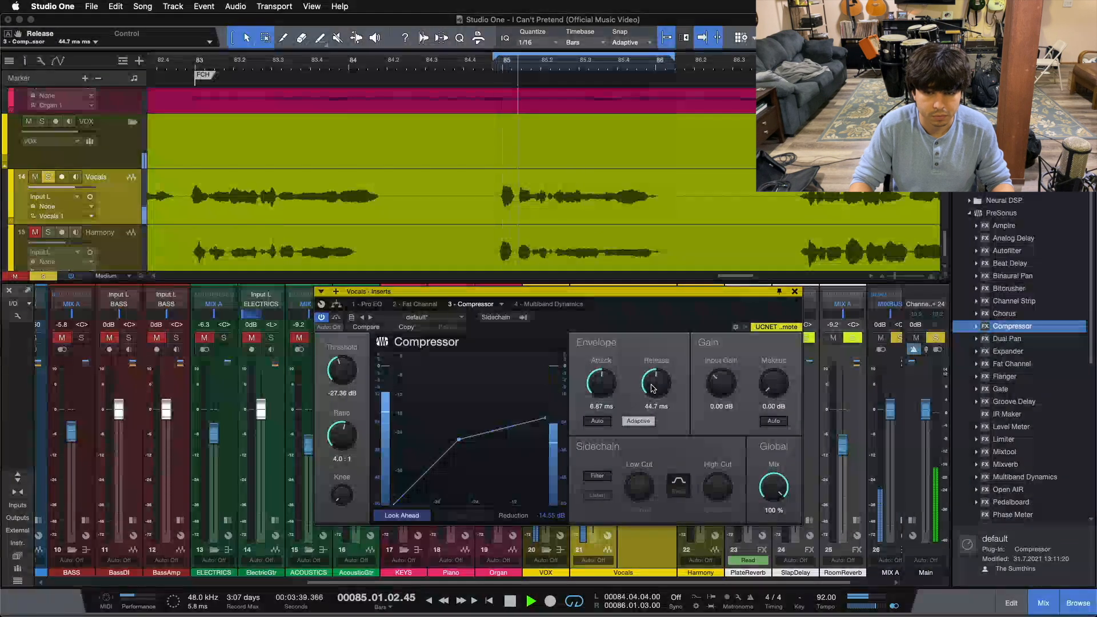
{"action": "scroll", "coordinate": [654, 388], "scroll_direction": "down", "scroll_amount": 1}
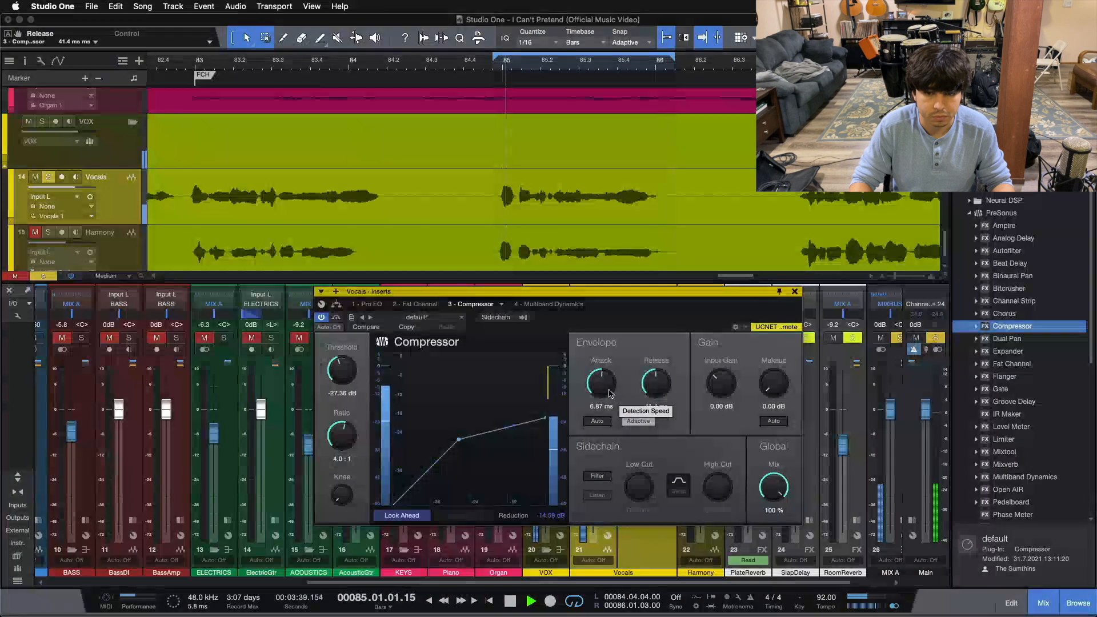
{"action": "scroll", "coordinate": [610, 393], "scroll_direction": "down", "scroll_amount": 2}
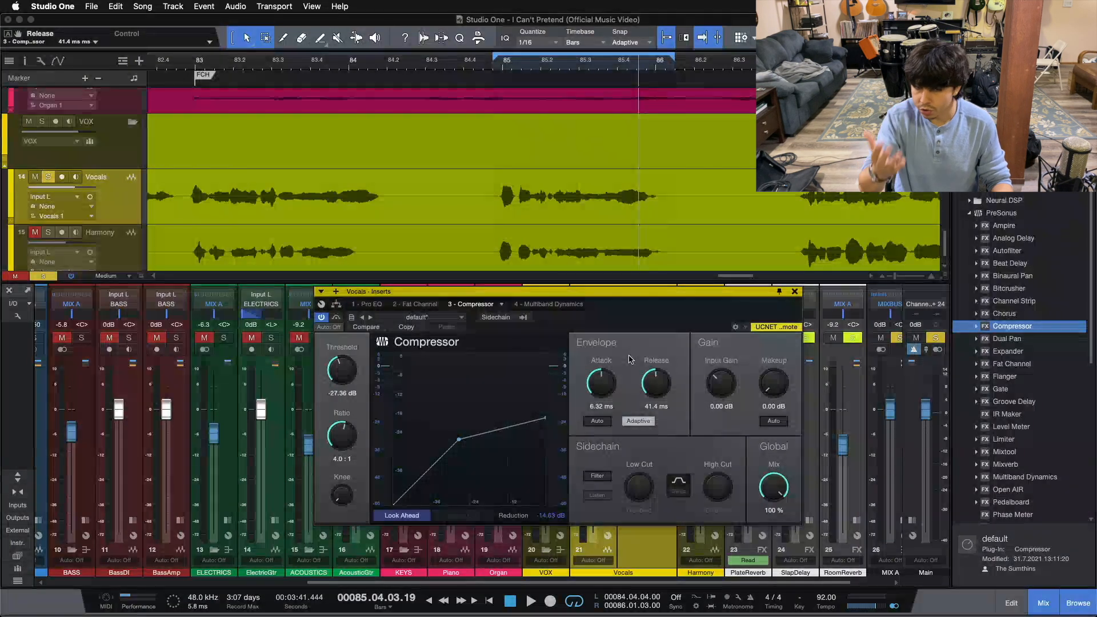
- Replay the looped vocal from the loop start to hear the heavy compression, and stop playback
{"action": "key", "text": "space"}
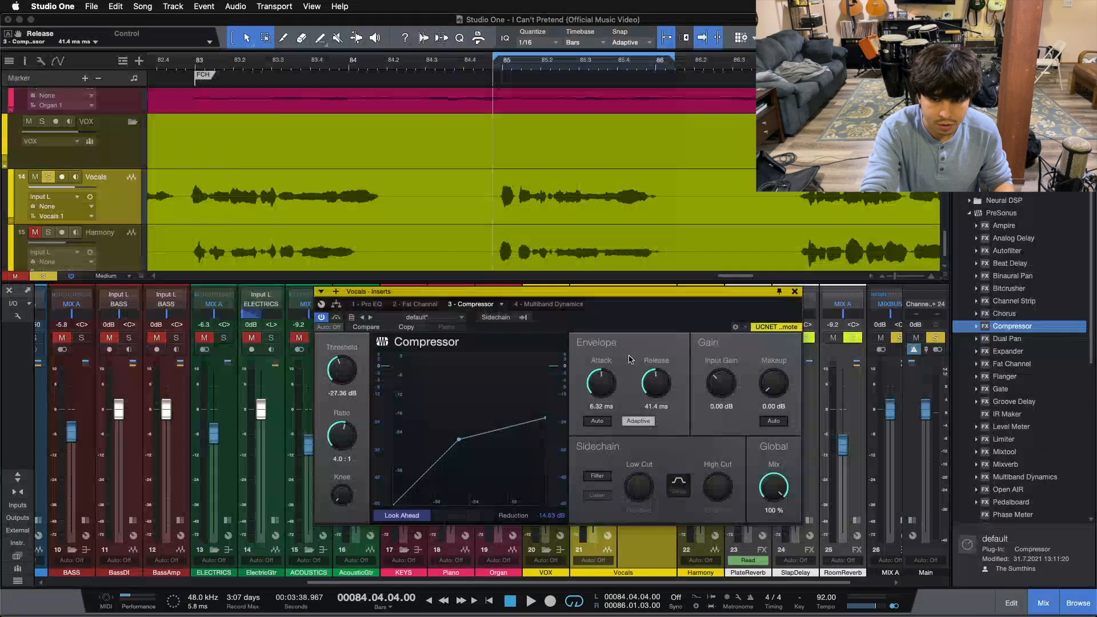
{"action": "key", "text": "space"}
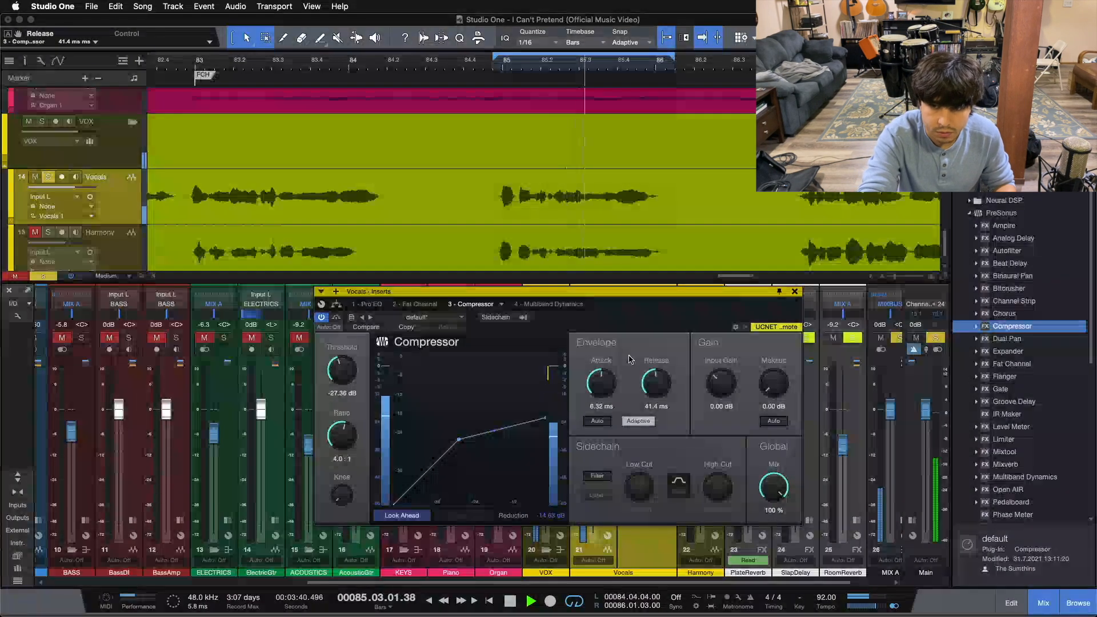
{"action": "key", "text": "space"}
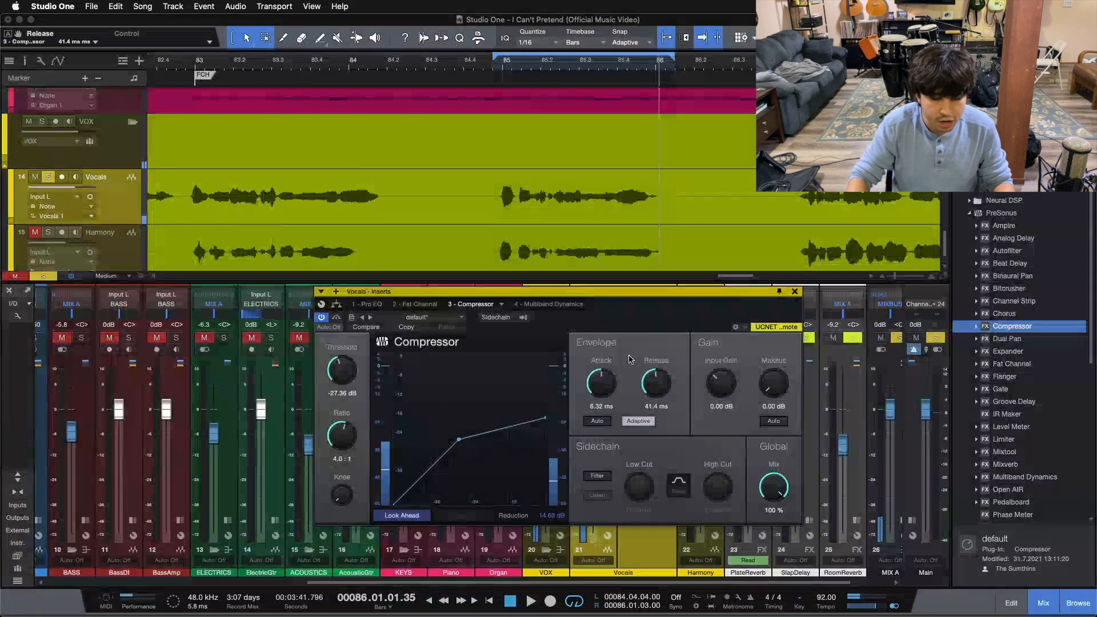
- Raise the Compressor threshold to -8.40 dB with playback stopped
{"action": "left_click_drag", "start_coordinate": [338, 383], "coordinate": [340, 351]}
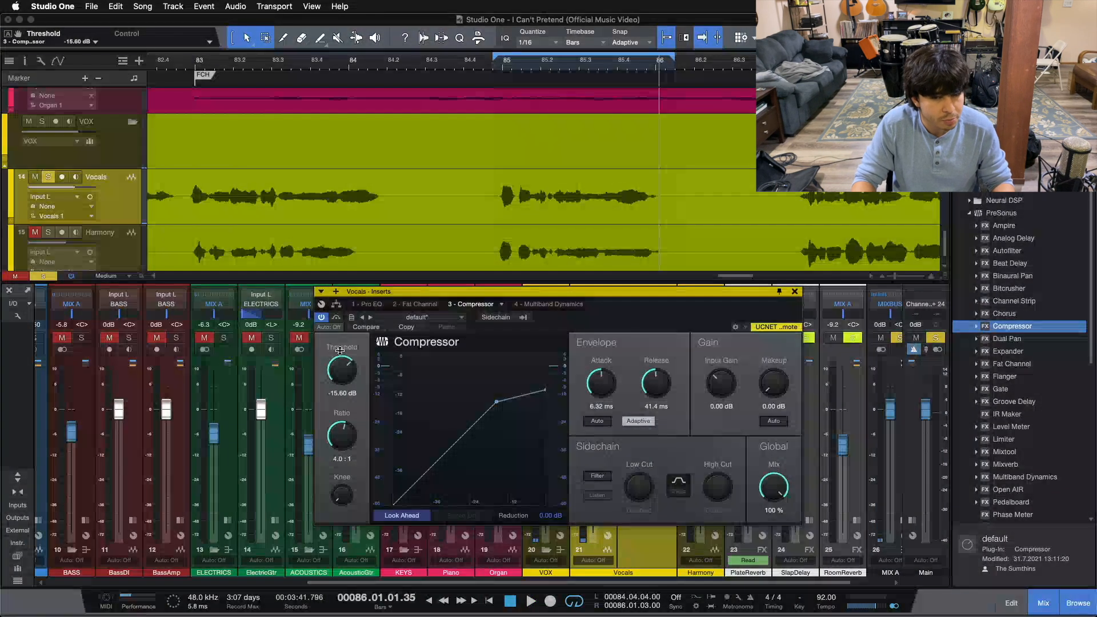
{"action": "left_click_drag", "start_coordinate": [340, 351], "coordinate": [338, 300]}
{"action": "left_click_drag", "start_coordinate": [342, 339], "coordinate": [341, 335]}
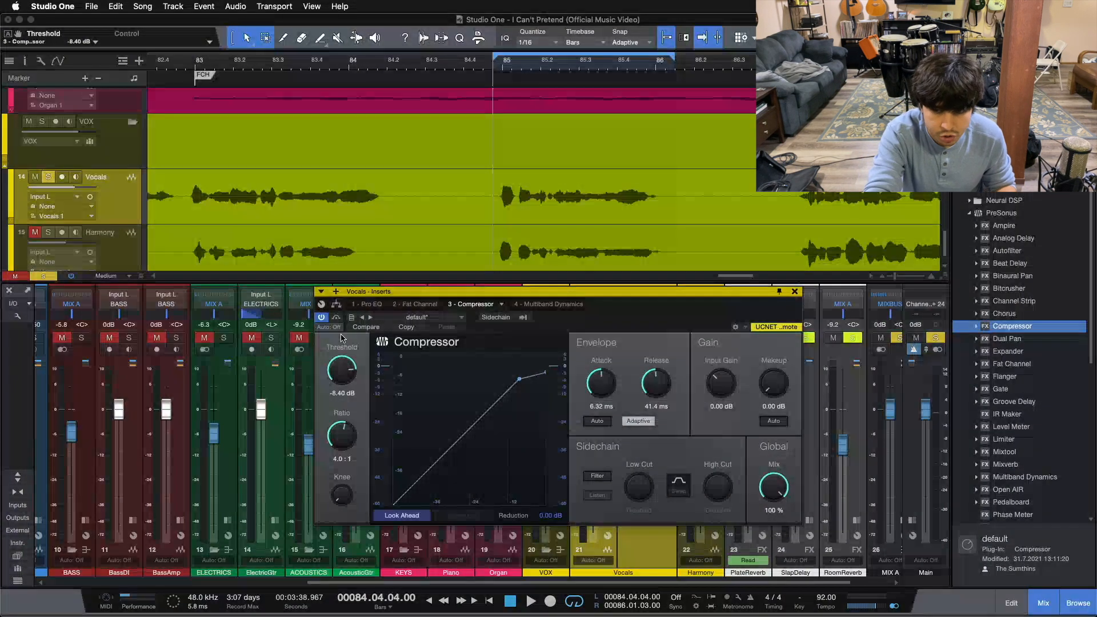
- Play the vocal loop and gradually lower the Compressor threshold to -18.72 dB
{"action": "key", "text": "space"}
{"action": "scroll", "coordinate": [331, 371], "scroll_direction": "down", "scroll_amount": 4}
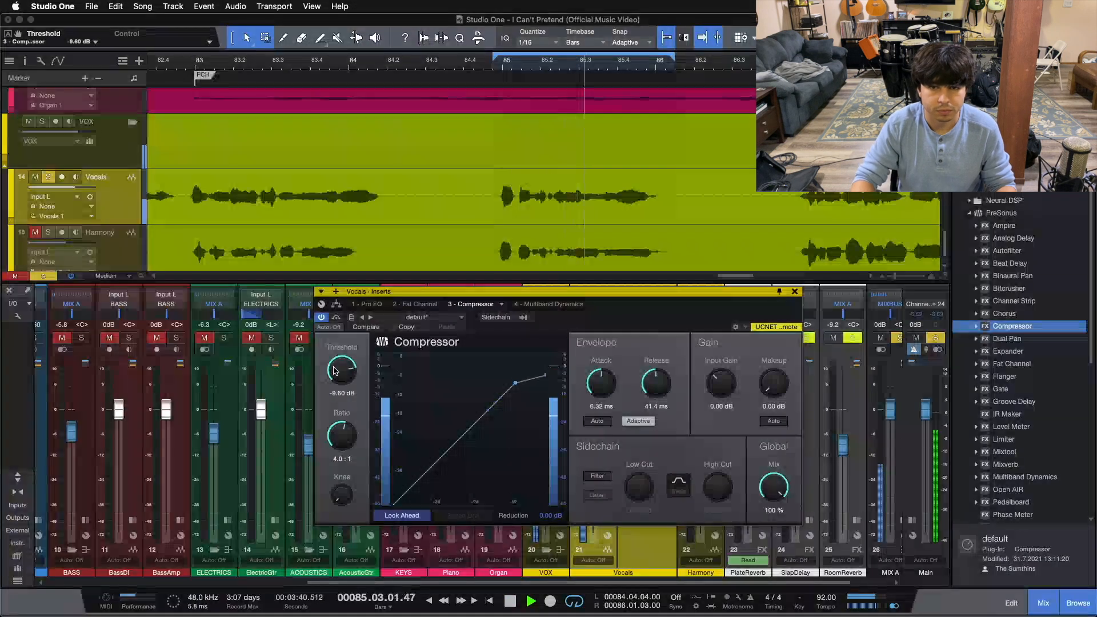
{"action": "scroll", "coordinate": [336, 371], "scroll_direction": "down", "scroll_amount": 3}
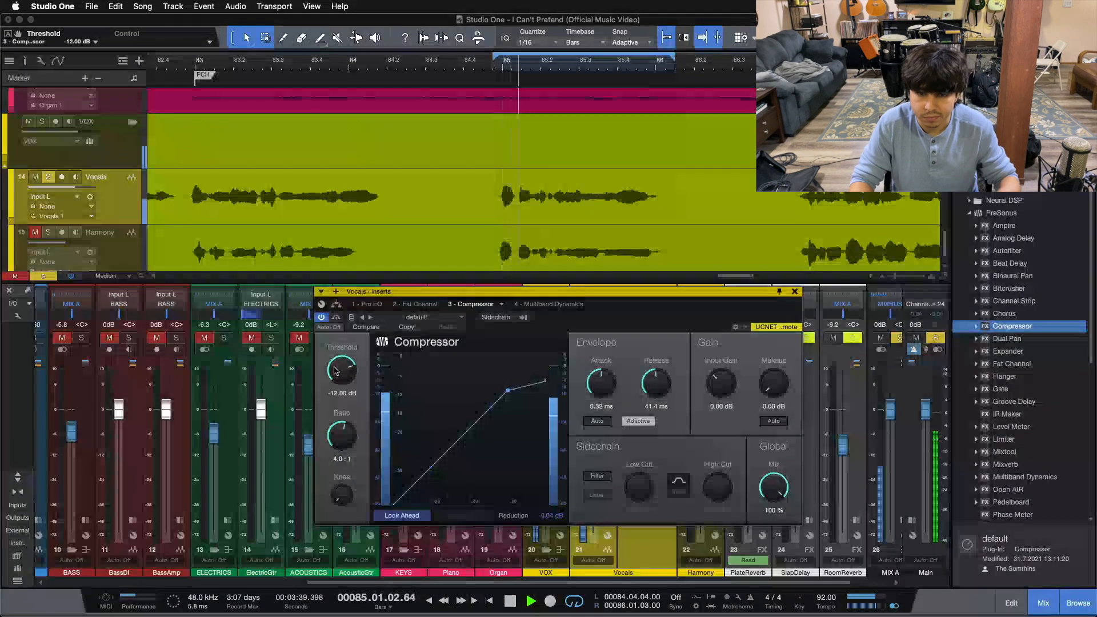
{"action": "scroll", "coordinate": [335, 371], "scroll_direction": "down", "scroll_amount": 6}
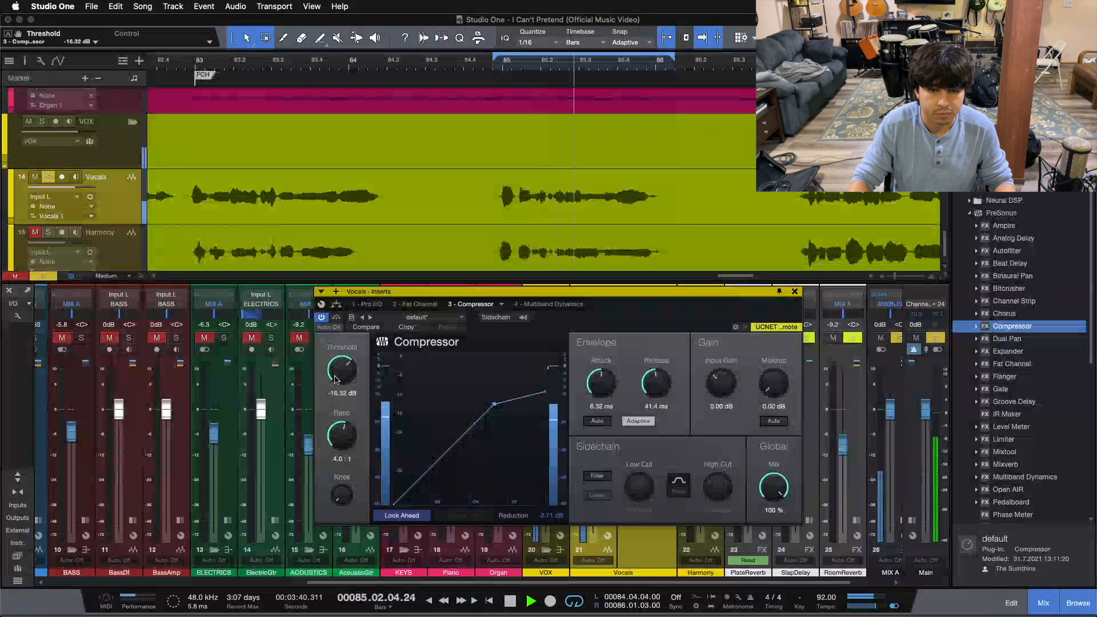
{"action": "scroll", "coordinate": [345, 372], "scroll_direction": "down", "scroll_amount": 1}
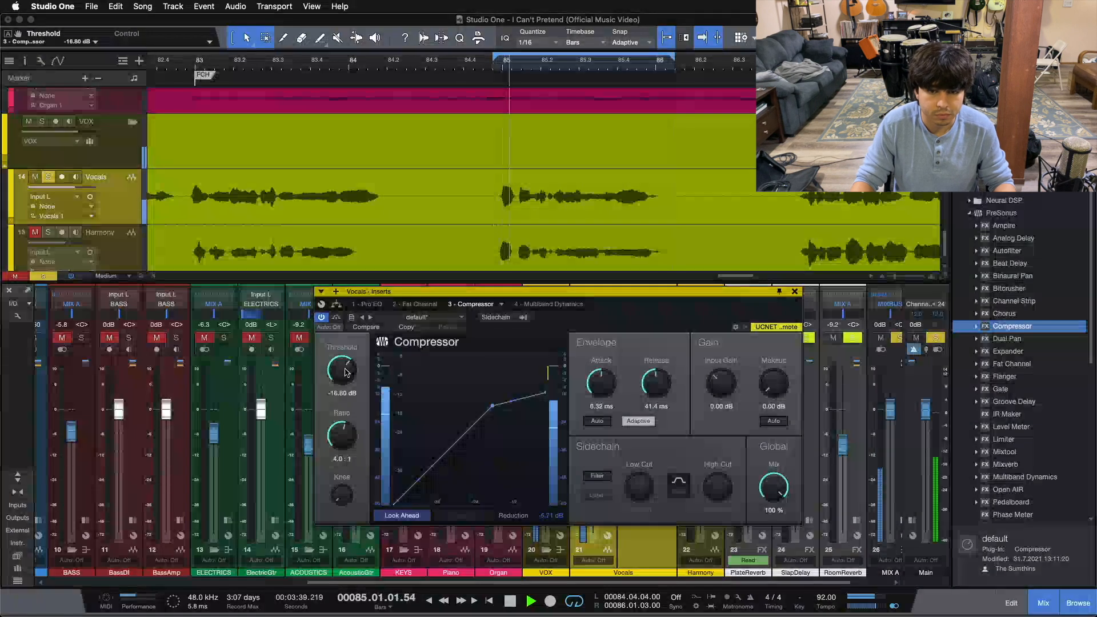
{"action": "scroll", "coordinate": [346, 372], "scroll_direction": "down", "scroll_amount": 1}
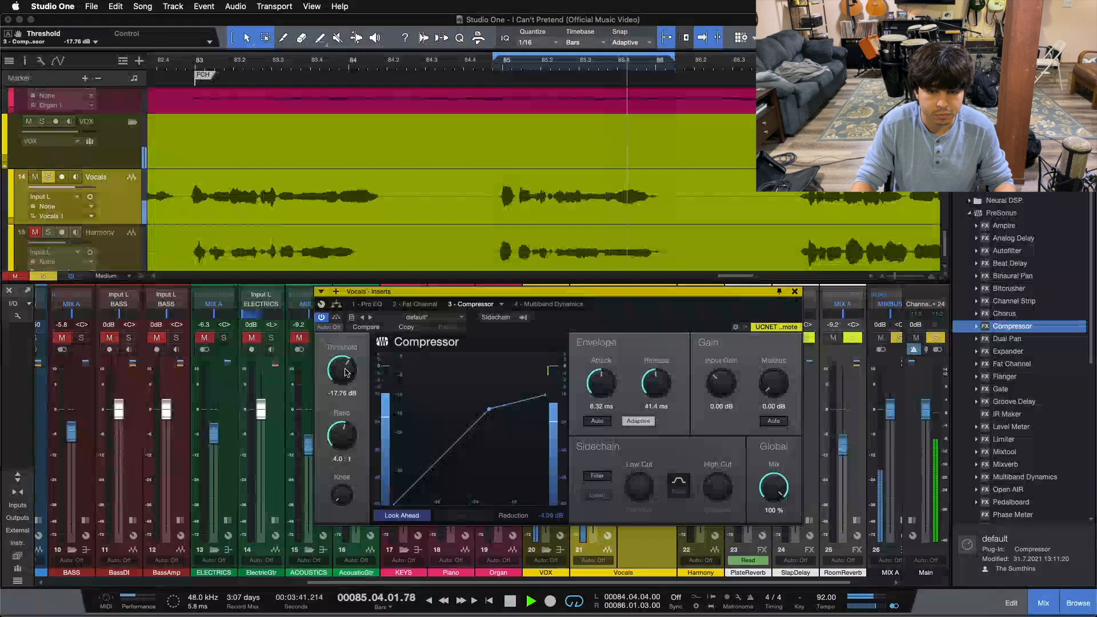
{"action": "scroll", "coordinate": [346, 372], "scroll_direction": "down", "scroll_amount": 1}
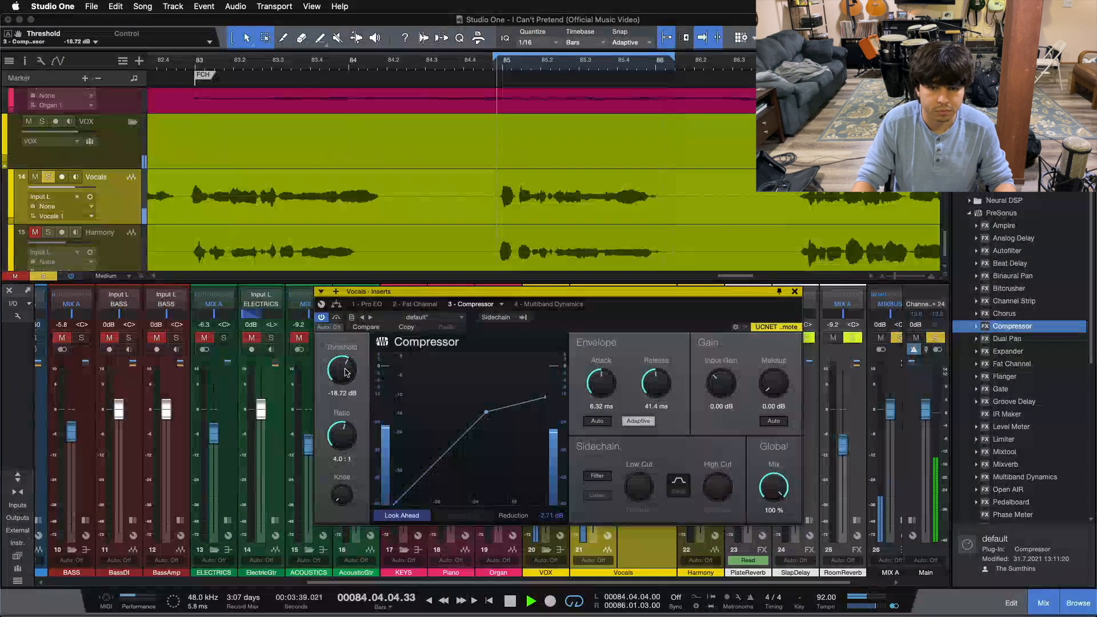
- Move the Compressor window clear of the Vocals channel and lower the threshold to -19.20 dB
{"action": "left_click_drag", "start_coordinate": [640, 314], "coordinate": [360, 279]}
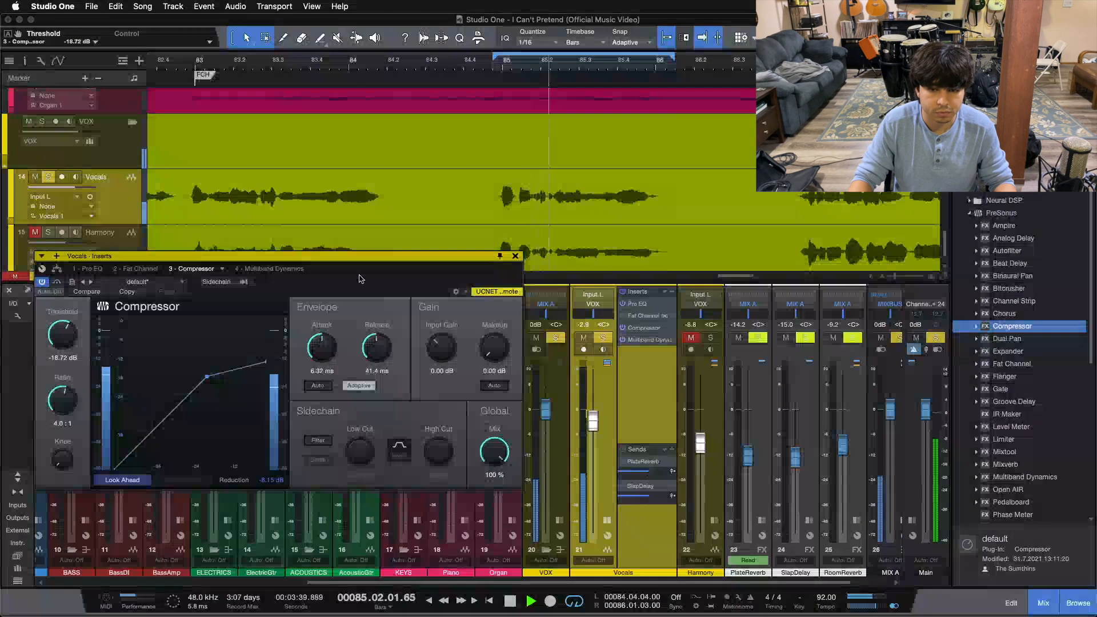
{"action": "left_click_drag", "start_coordinate": [207, 376], "coordinate": [206, 378]}
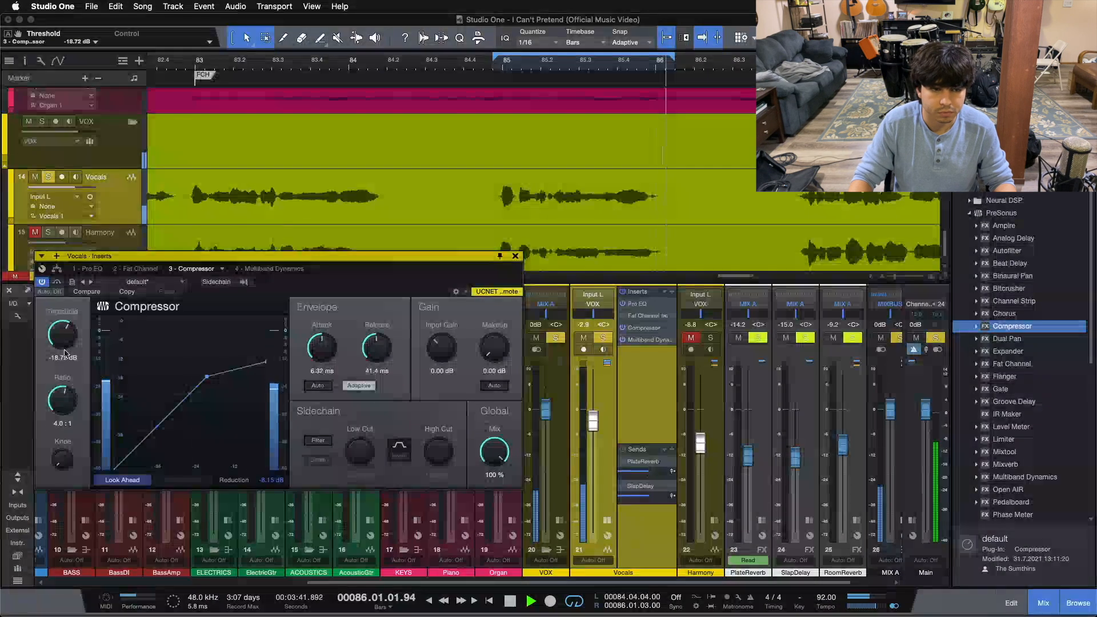
{"action": "left_click_drag", "start_coordinate": [339, 292], "coordinate": [355, 292]}
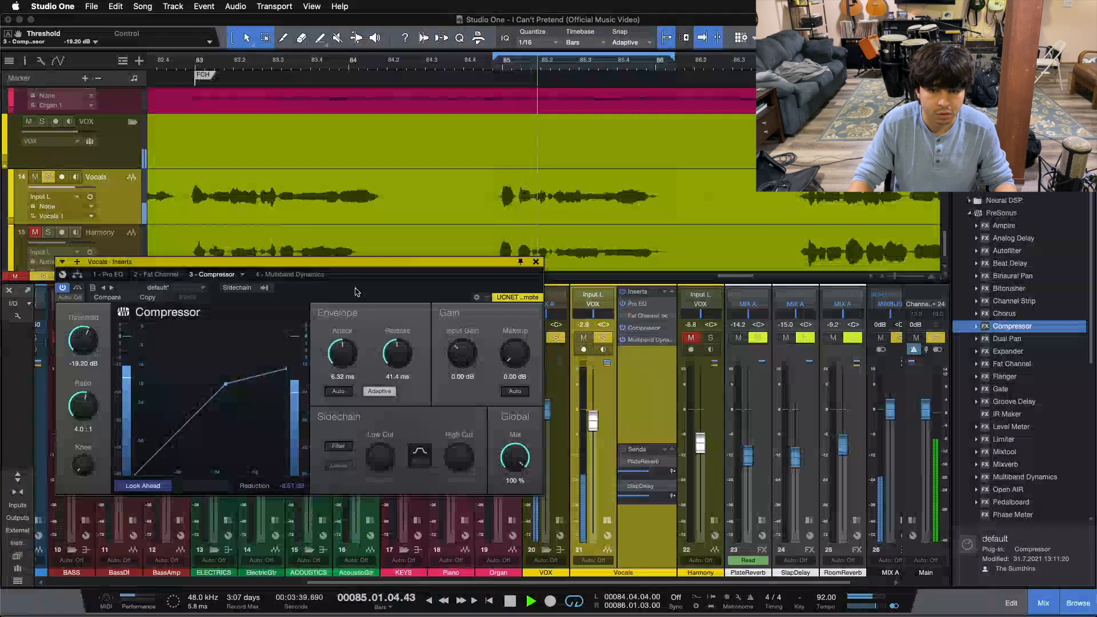
- Move the Compressor window back over the mixer and set the makeup gain to 3 dB
{"action": "left_click_drag", "start_coordinate": [357, 288], "coordinate": [461, 334]}
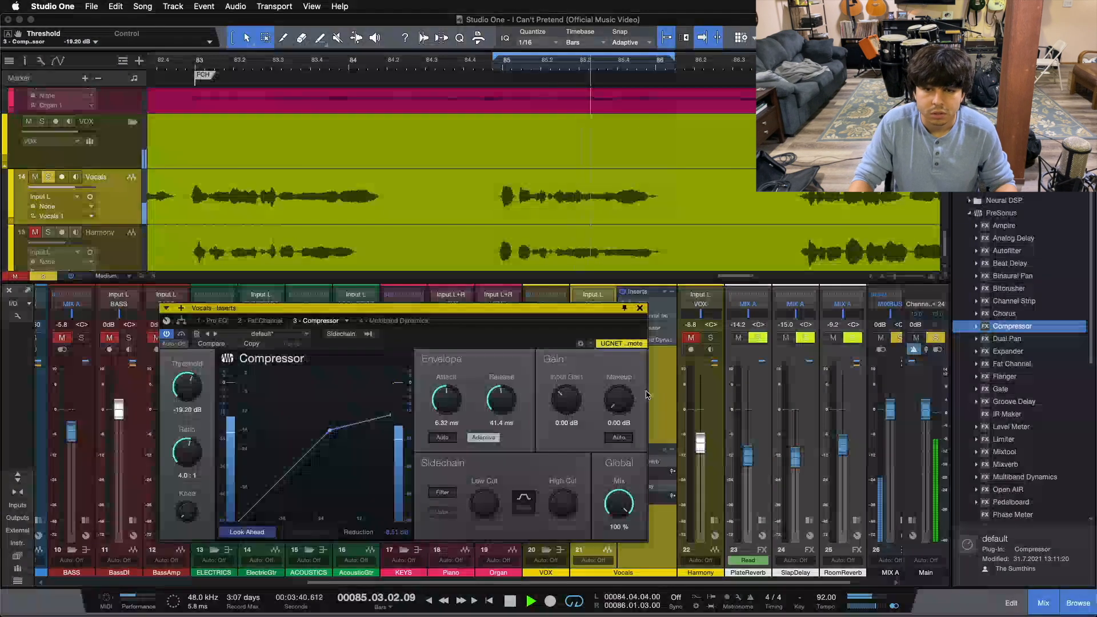
{"action": "double_click", "coordinate": [627, 426]}
{"action": "type", "text": "3"}
{"action": "key", "text": "Return"}
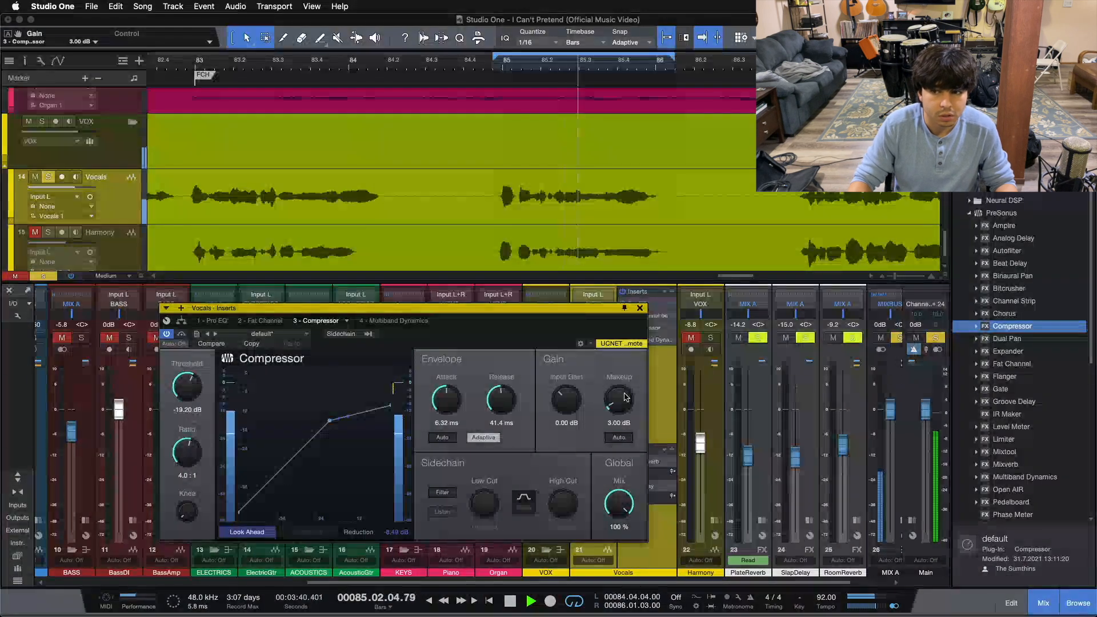
- Set the Compressor makeup gain to 4 dB, then move its window clear of the Vocals channel and stop playback
{"action": "double_click", "coordinate": [626, 424]}
{"action": "type", "text": "4"}
{"action": "key", "text": "Return"}
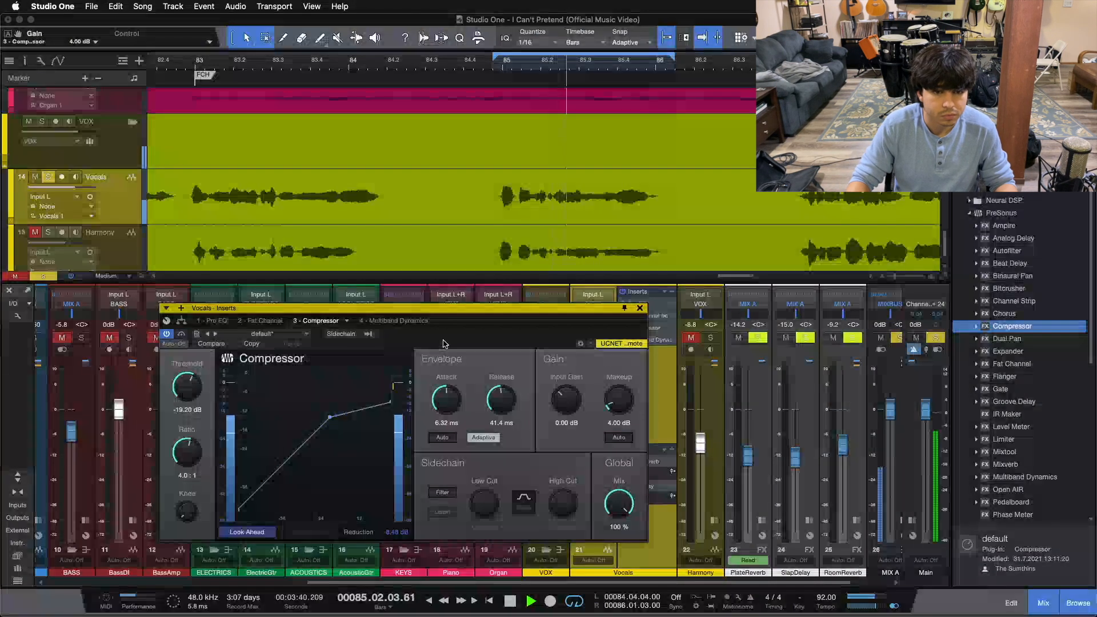
{"action": "left_click_drag", "start_coordinate": [451, 339], "coordinate": [387, 326]}
{"action": "key", "text": "space"}
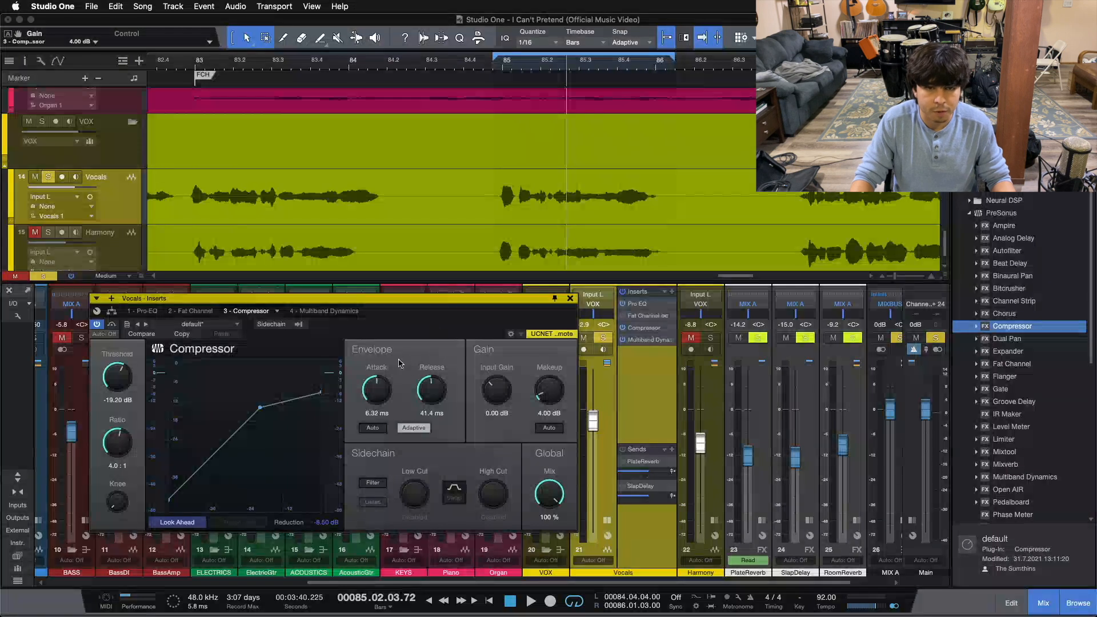
- Set the loop range from bar 83 to bar 91 and play it with the Vocals track unsoloed
{"action": "left_click_drag", "start_coordinate": [435, 63], "coordinate": [339, 45]}
{"action": "left_click_drag", "start_coordinate": [248, 53], "coordinate": [735, 56]}
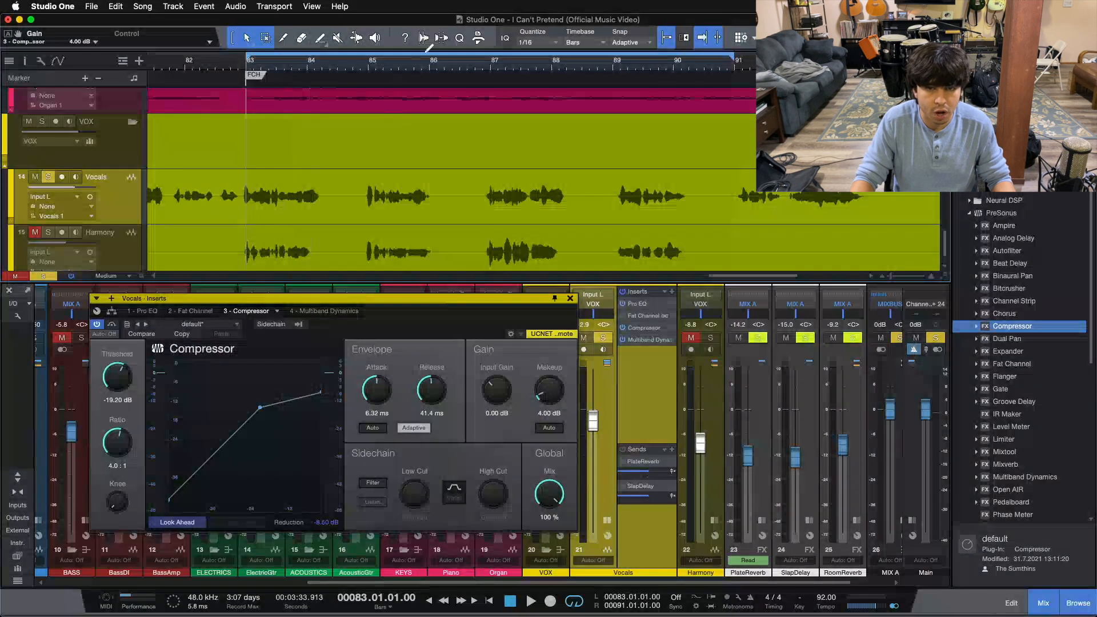
{"action": "left_click_drag", "start_coordinate": [403, 68], "coordinate": [471, 63]}
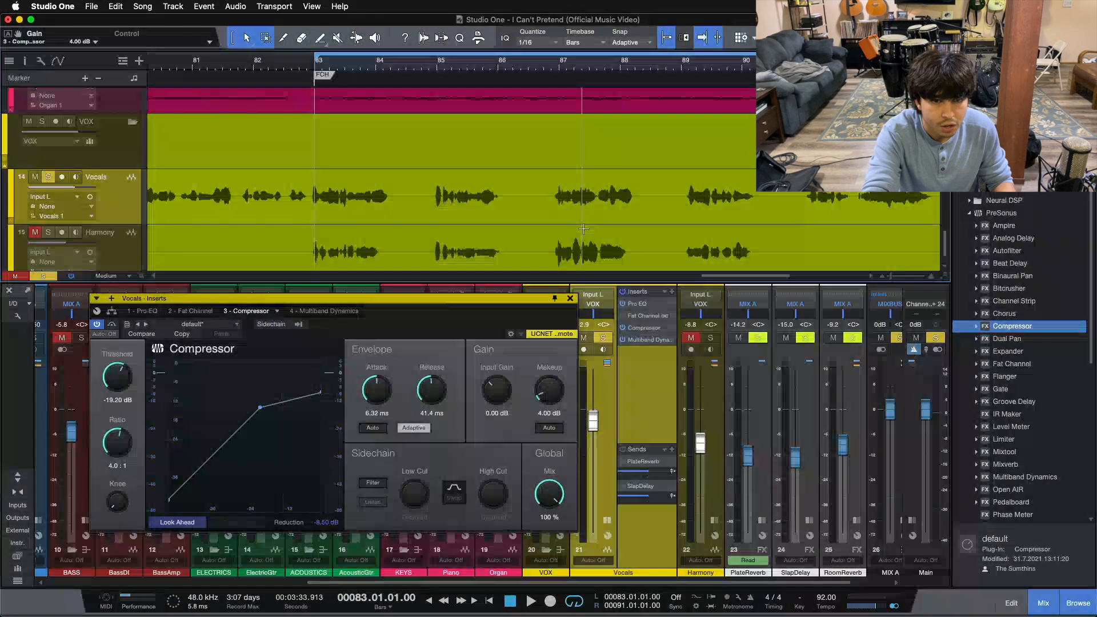
{"action": "key", "text": "s"}
{"action": "key", "text": "space"}
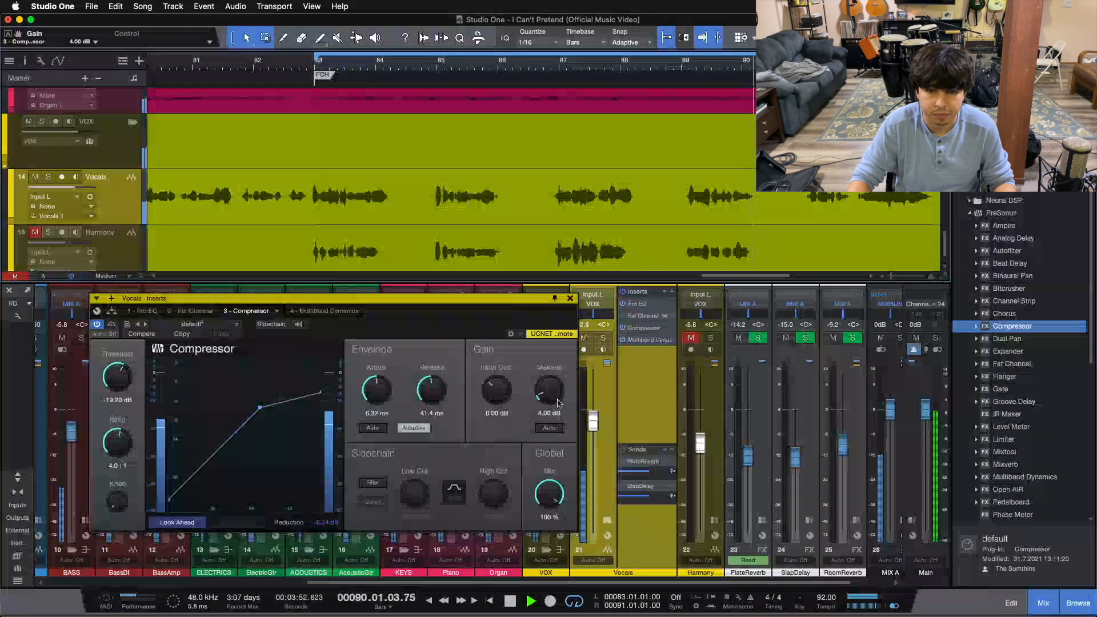
- Raise the Compressor makeup gain to 4.80 dB while the full mix plays, and close the Compressor window
{"action": "scroll", "coordinate": [554, 395], "scroll_direction": "up", "scroll_amount": 2}
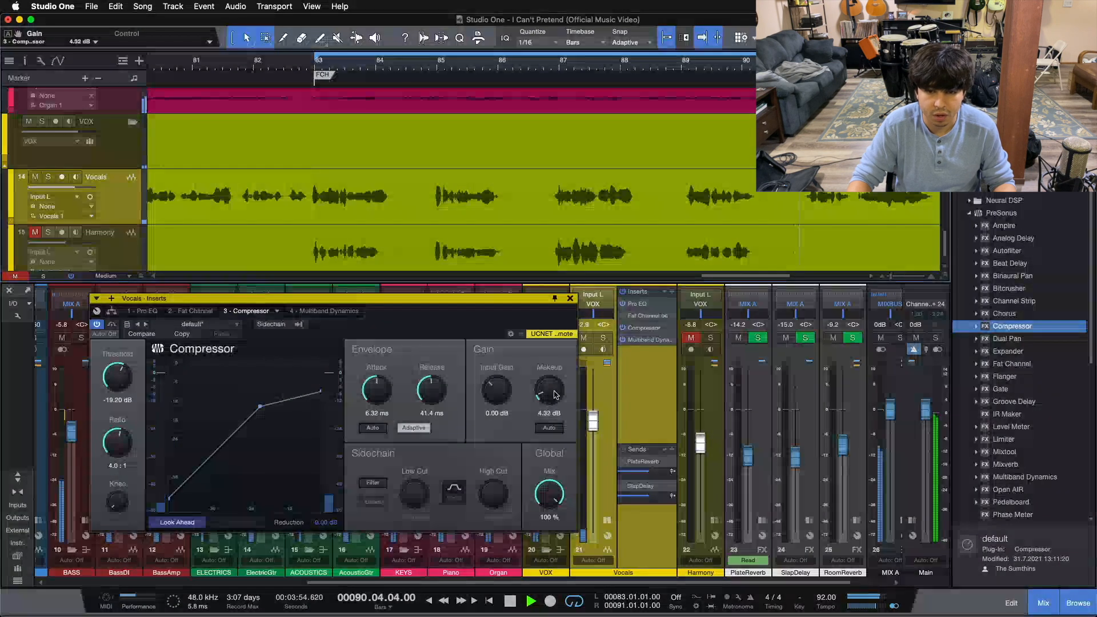
{"action": "scroll", "coordinate": [555, 394], "scroll_direction": "up", "scroll_amount": 3}
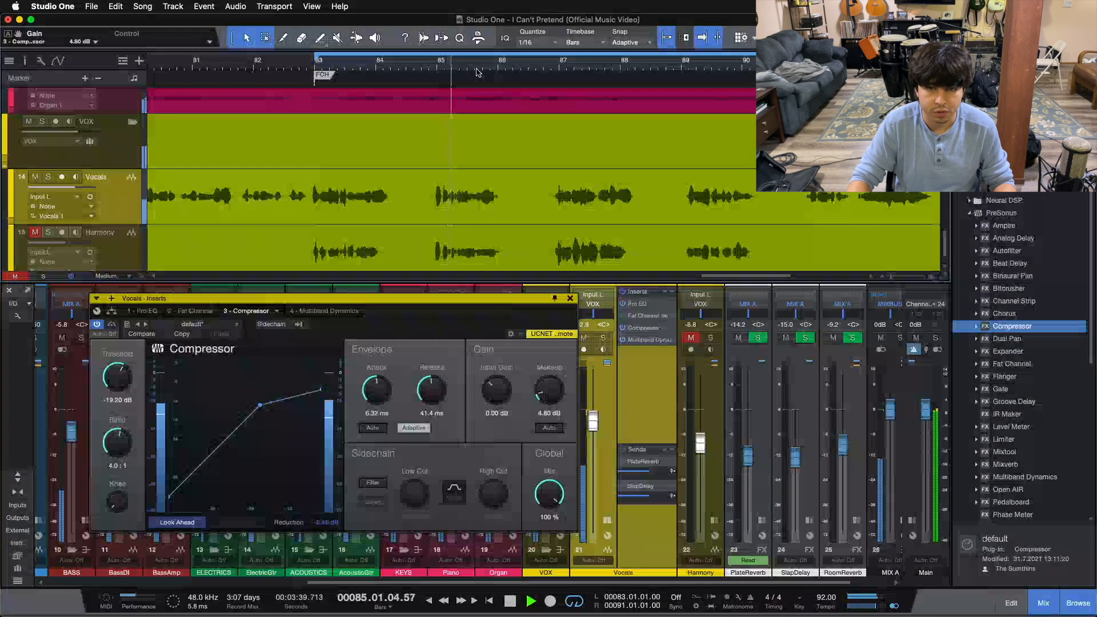
{"action": "left_click", "coordinate": [571, 299]}
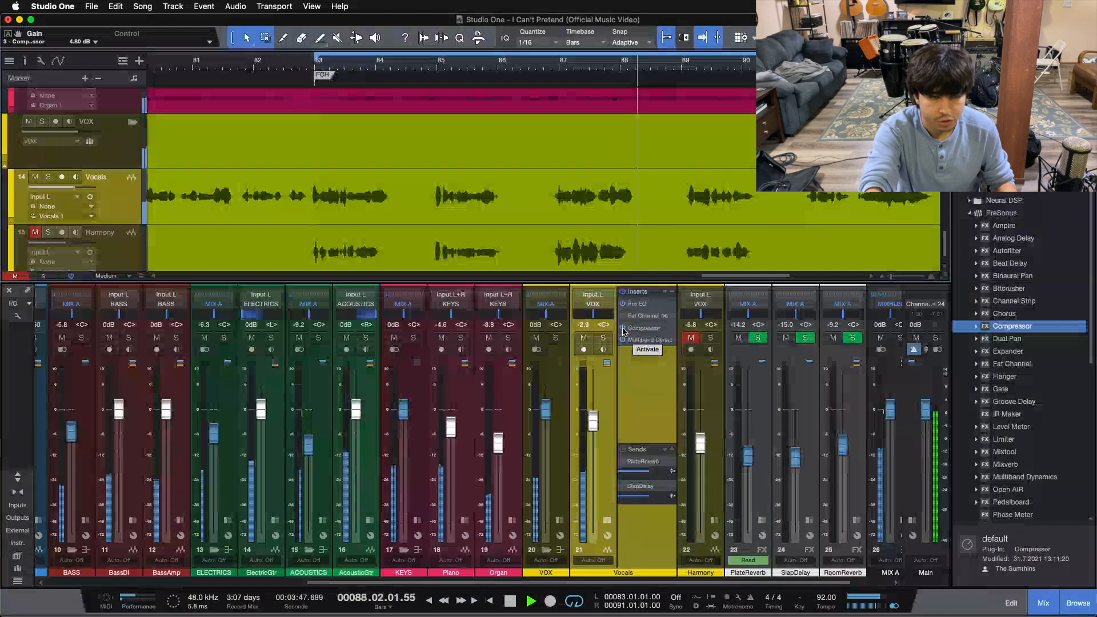
{"action": "key", "text": "space"}
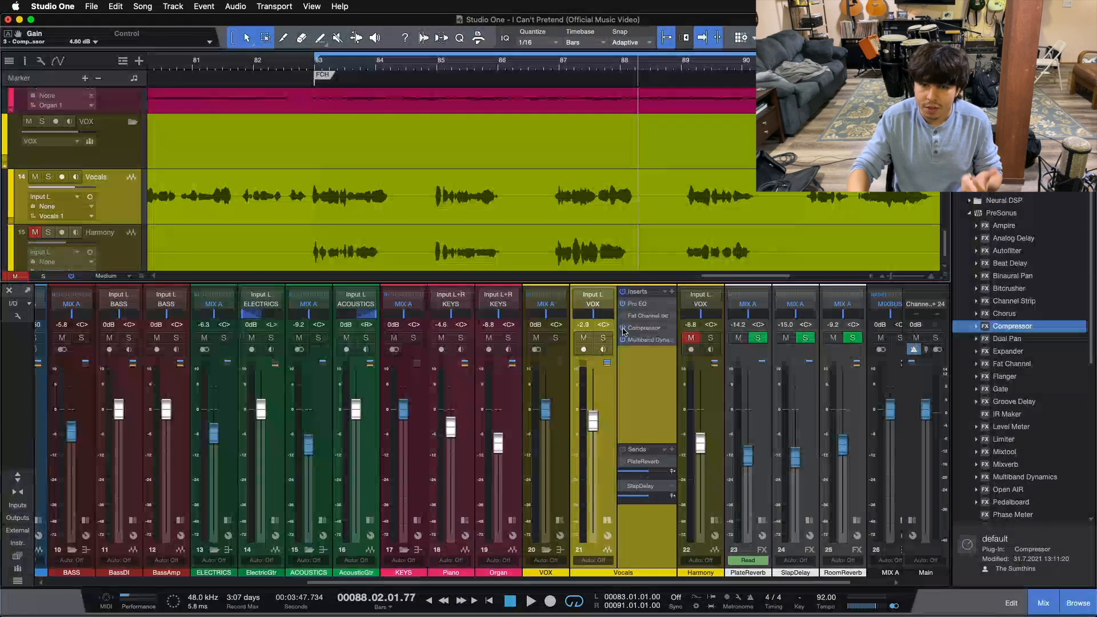
- Bypass the Compressor on the Vocals channel and play the looped full mix with the Fat Channel insert active instead
{"action": "key", "text": "space"}
{"action": "left_click", "coordinate": [624, 328]}
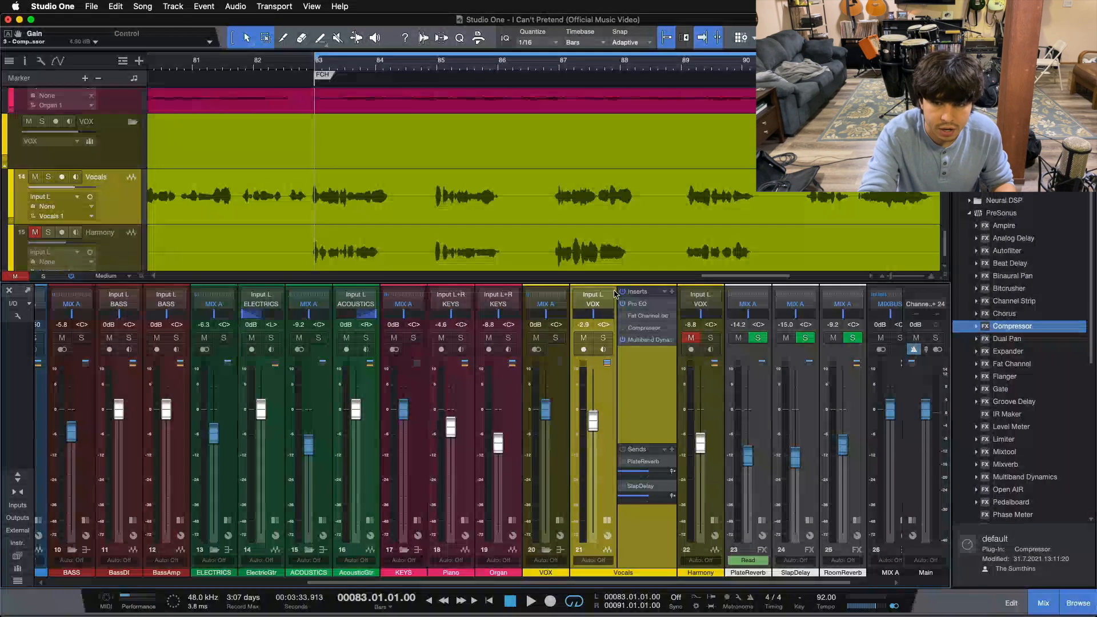
{"action": "key", "text": "space"}
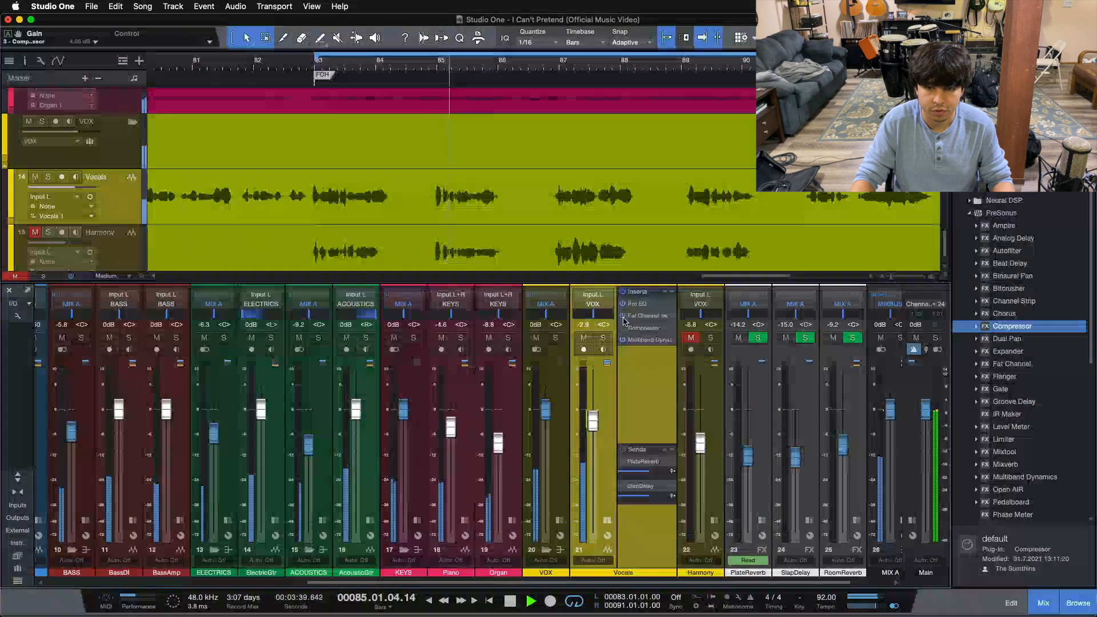
{"action": "left_click", "coordinate": [642, 328]}
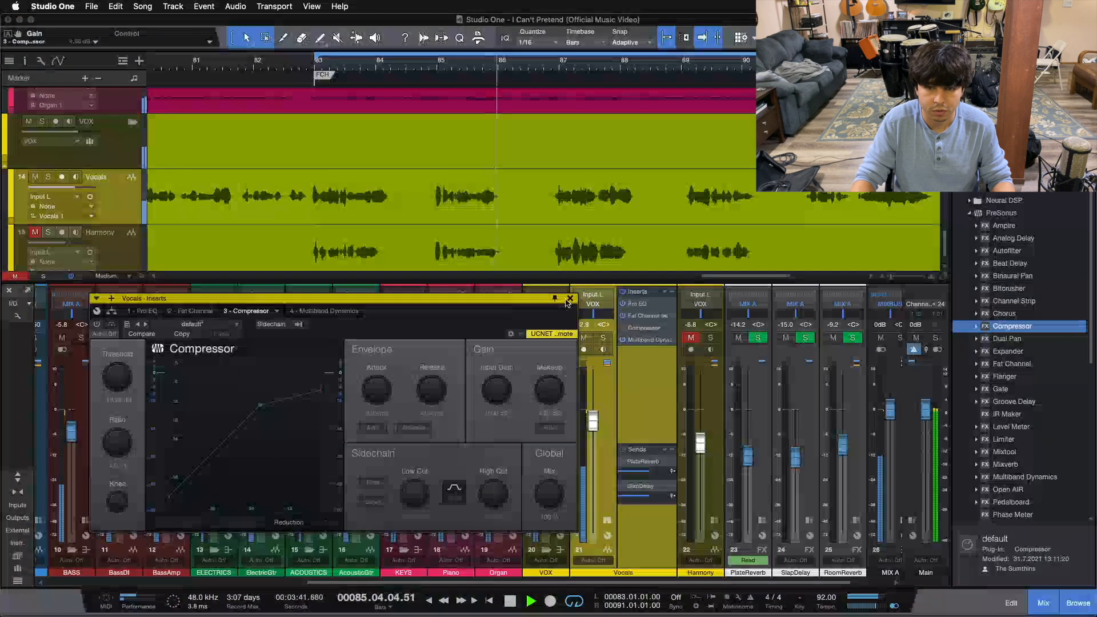
{"action": "left_click", "coordinate": [570, 298]}
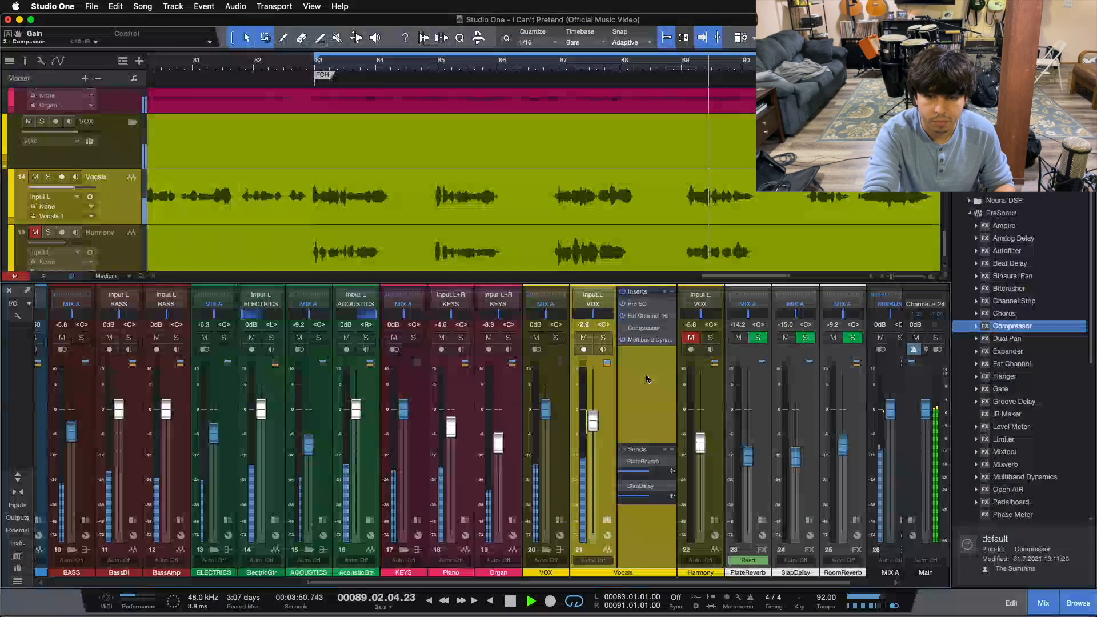
{"action": "key", "text": "space"}
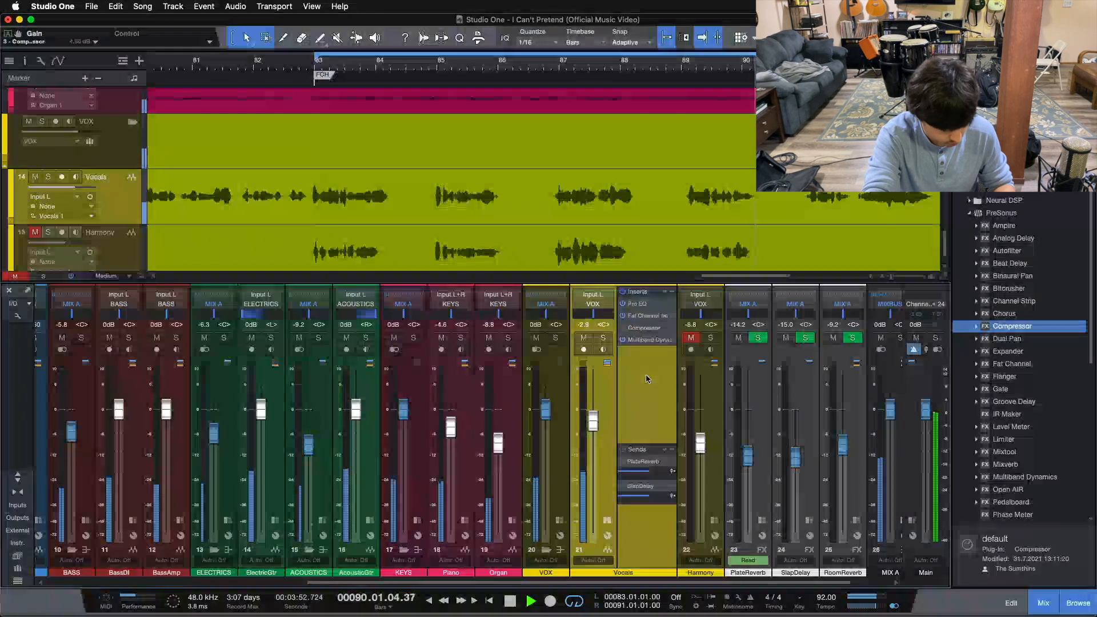